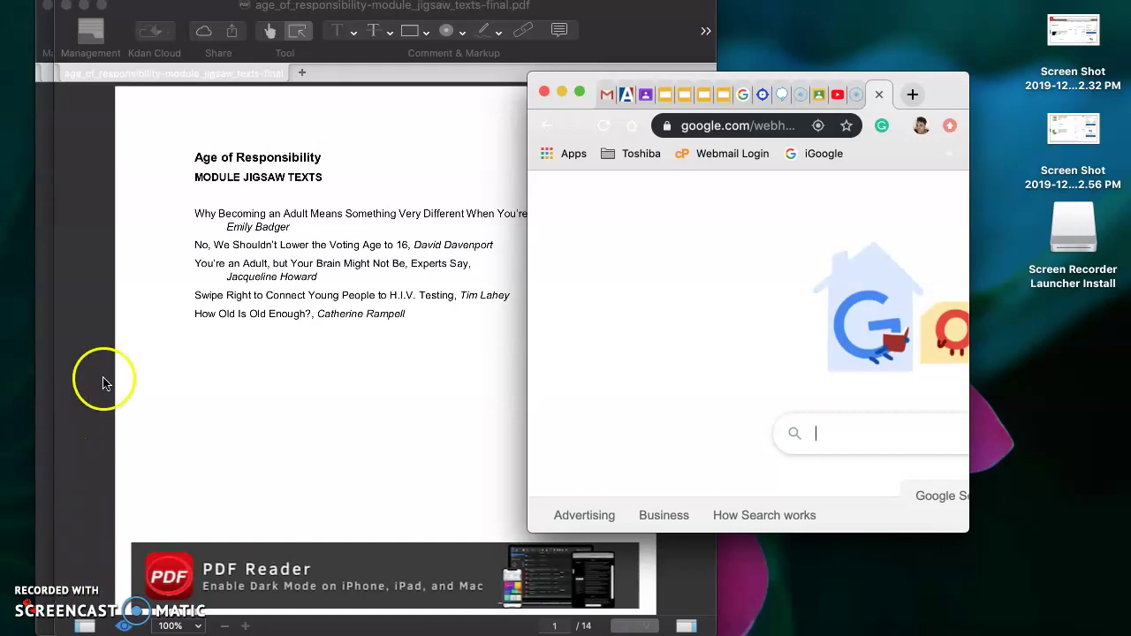
Step: Enlarge the browser window, then search Google for "Beeline Reader" and open the official beelinereader.com website
{"action": "left_click", "coordinate": [579, 91]}
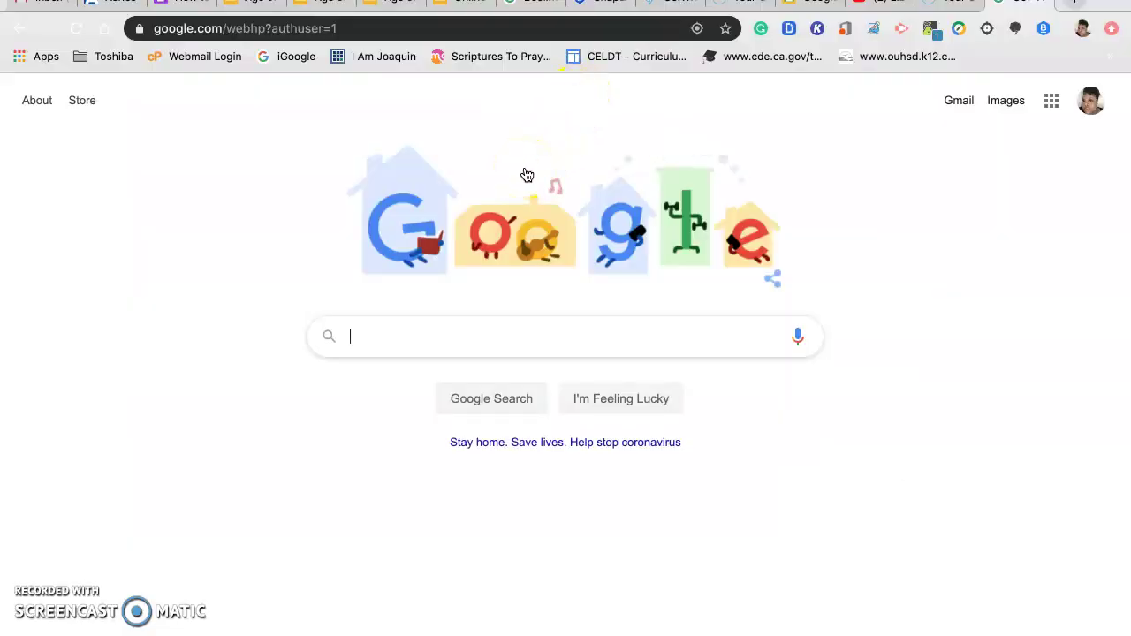
{"action": "type", "text": "Bee"}
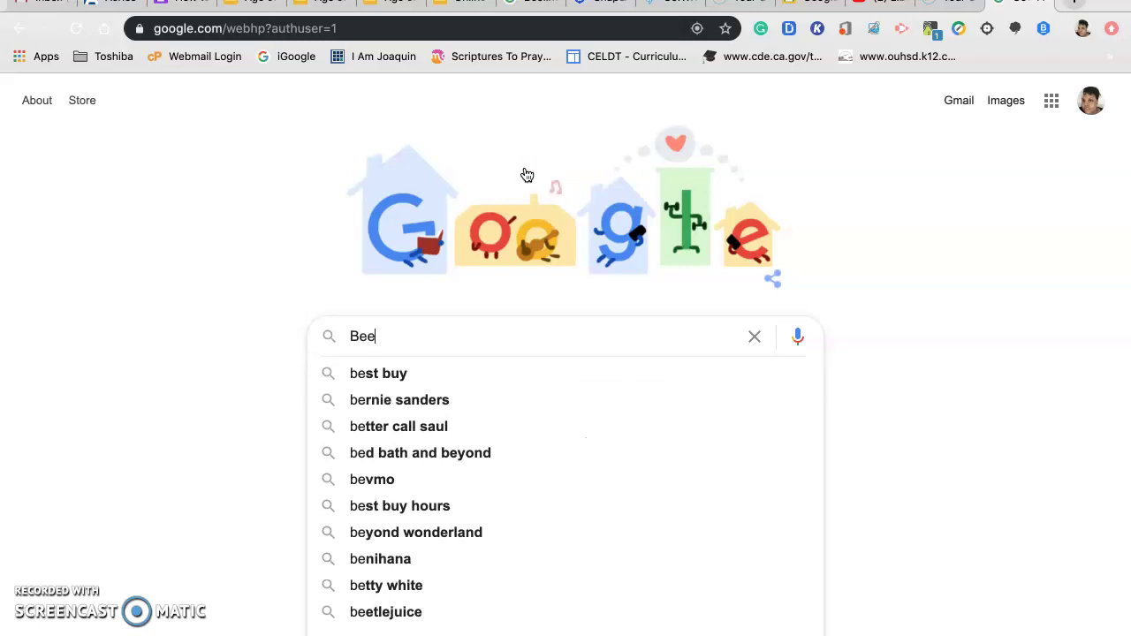
{"action": "type", "text": "line Reader"}
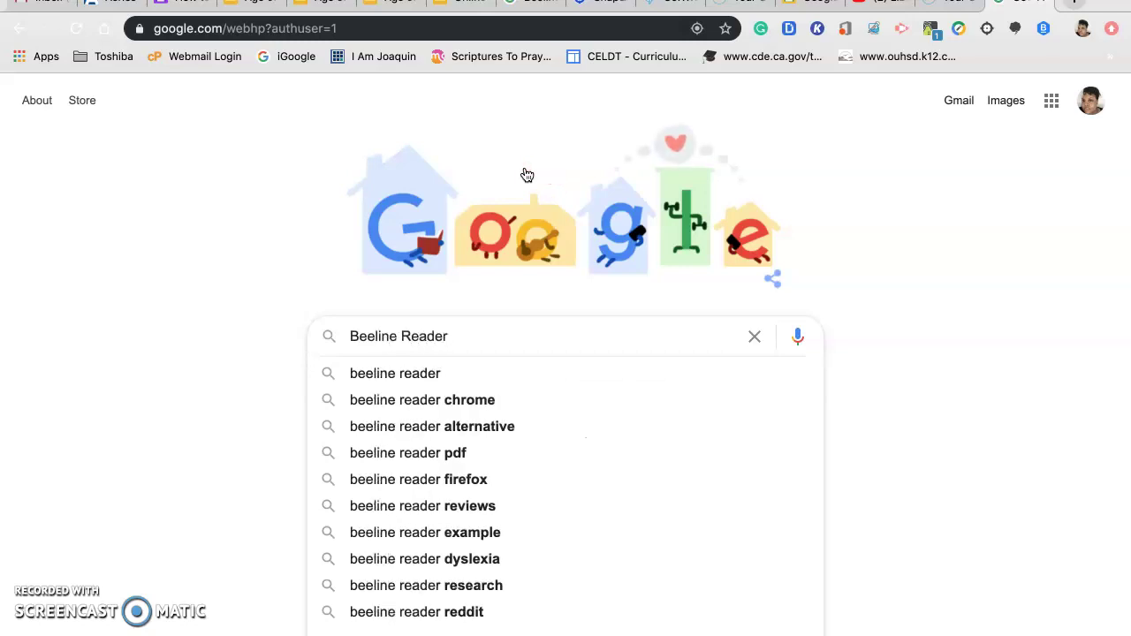
{"action": "key", "text": "Return"}
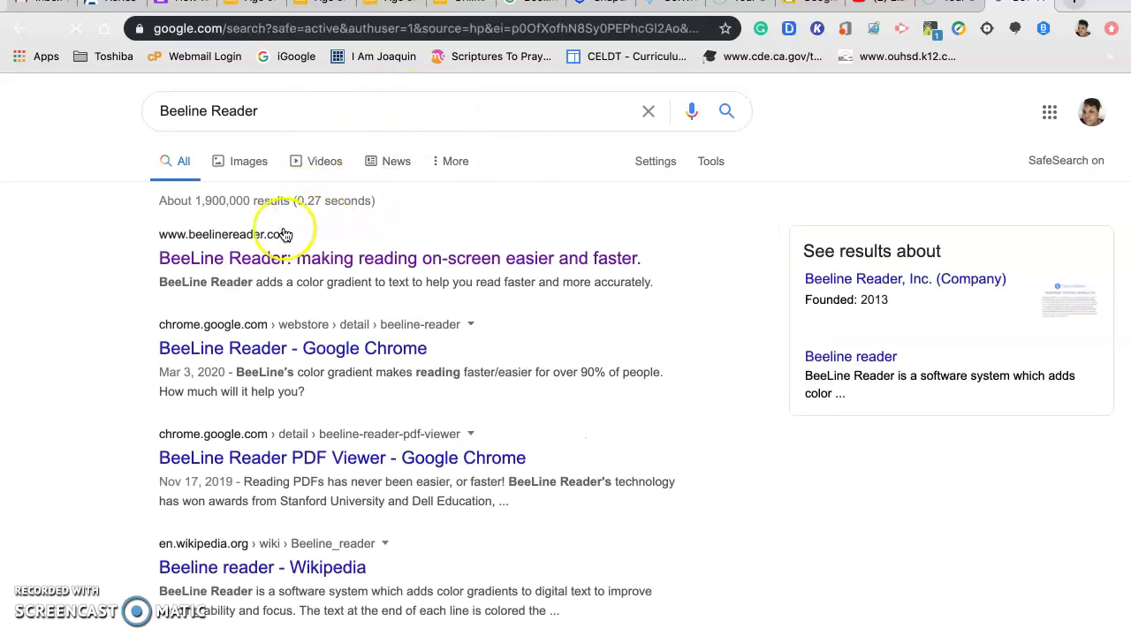
{"action": "left_click", "coordinate": [338, 263]}
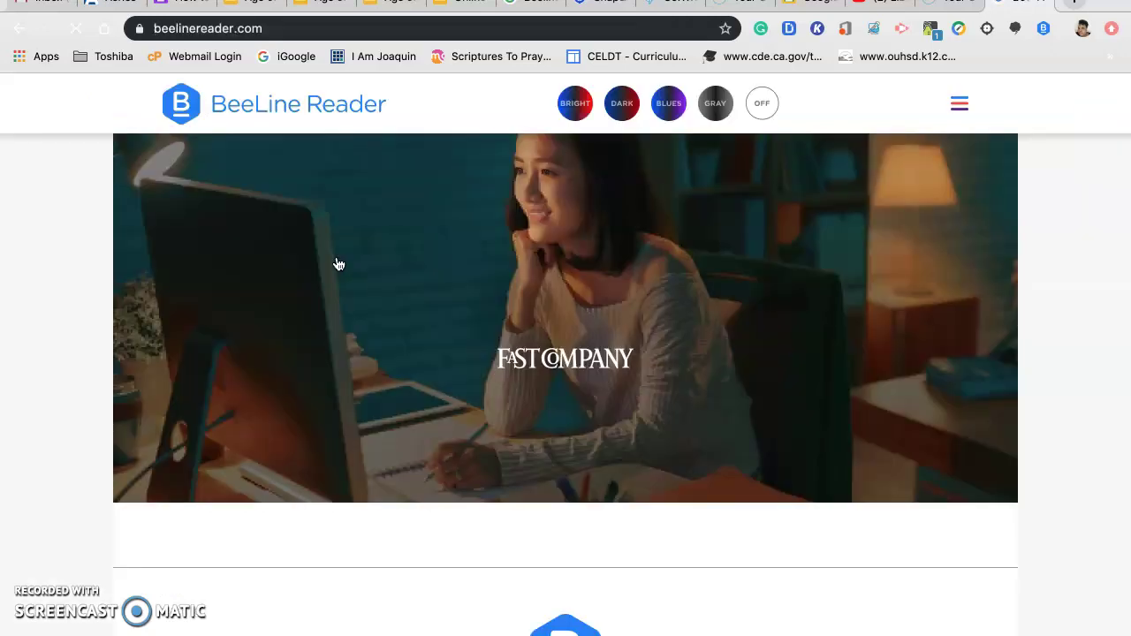
Step: Open the award-winning Chrome extension's store page from the Get BeeLine Reader section and briefly view the installed extension's popup
{"action": "left_click", "coordinate": [1103, 294]}
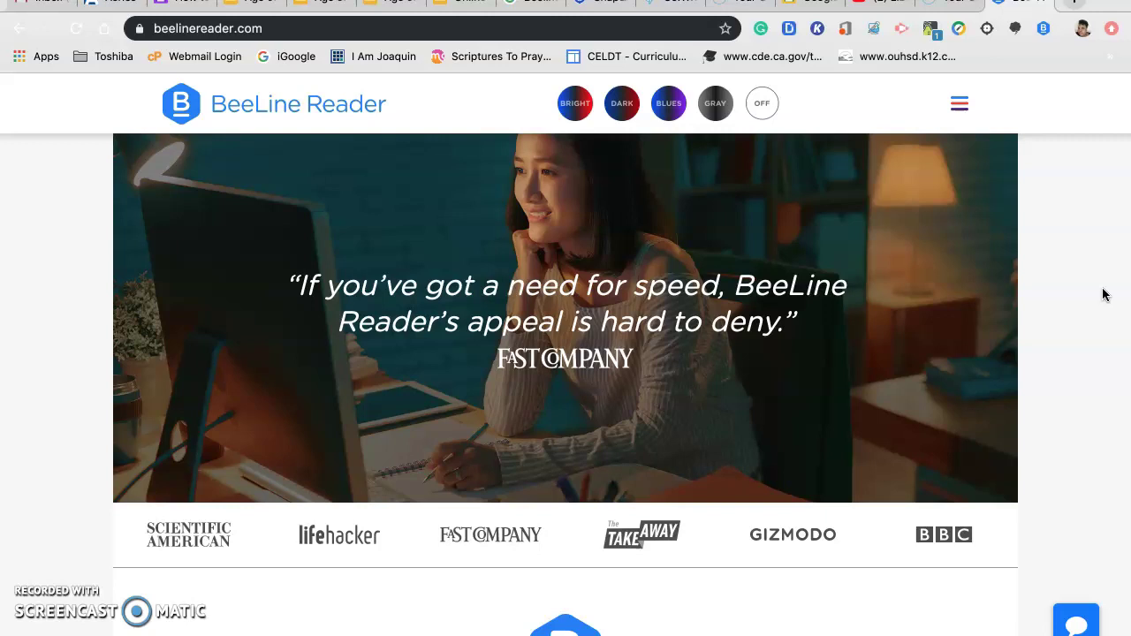
{"action": "left_click", "coordinate": [1103, 295]}
{"action": "scroll", "coordinate": [1102, 294], "scroll_direction": "down", "scroll_amount": 5}
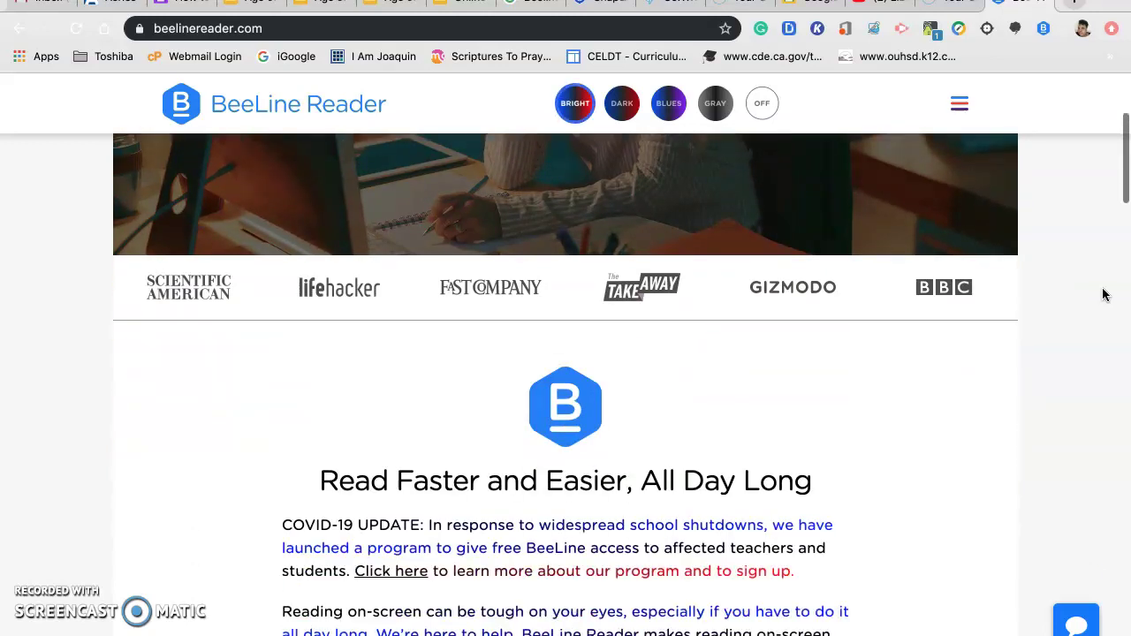
{"action": "scroll", "coordinate": [1103, 295], "scroll_direction": "down", "scroll_amount": 3}
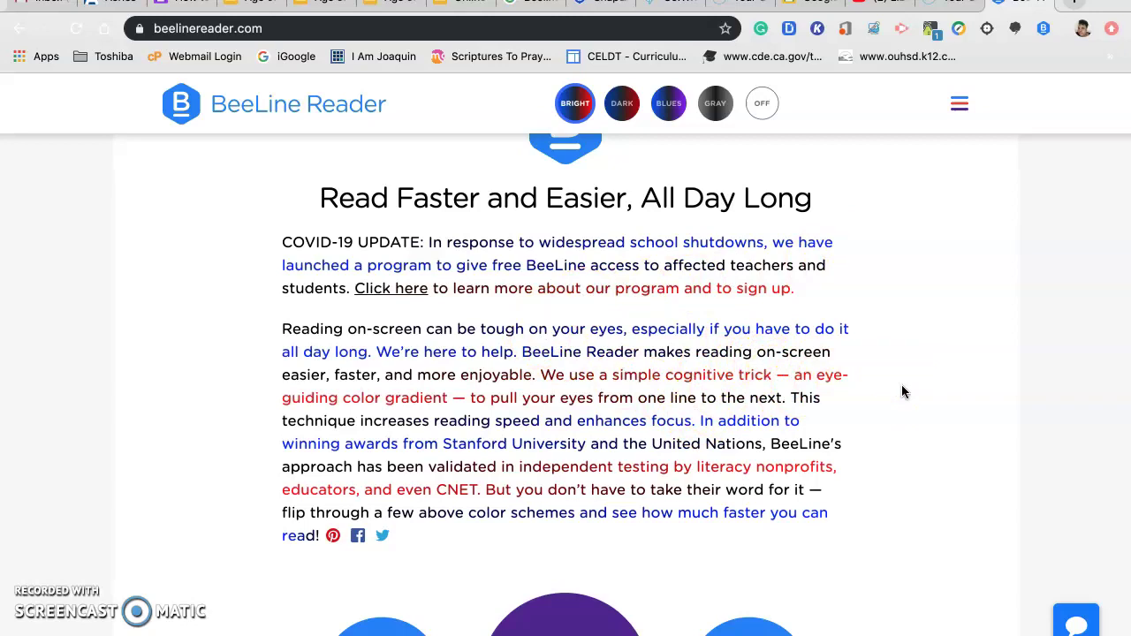
{"action": "left_click", "coordinate": [899, 356]}
{"action": "scroll", "coordinate": [900, 356], "scroll_direction": "down", "scroll_amount": 5}
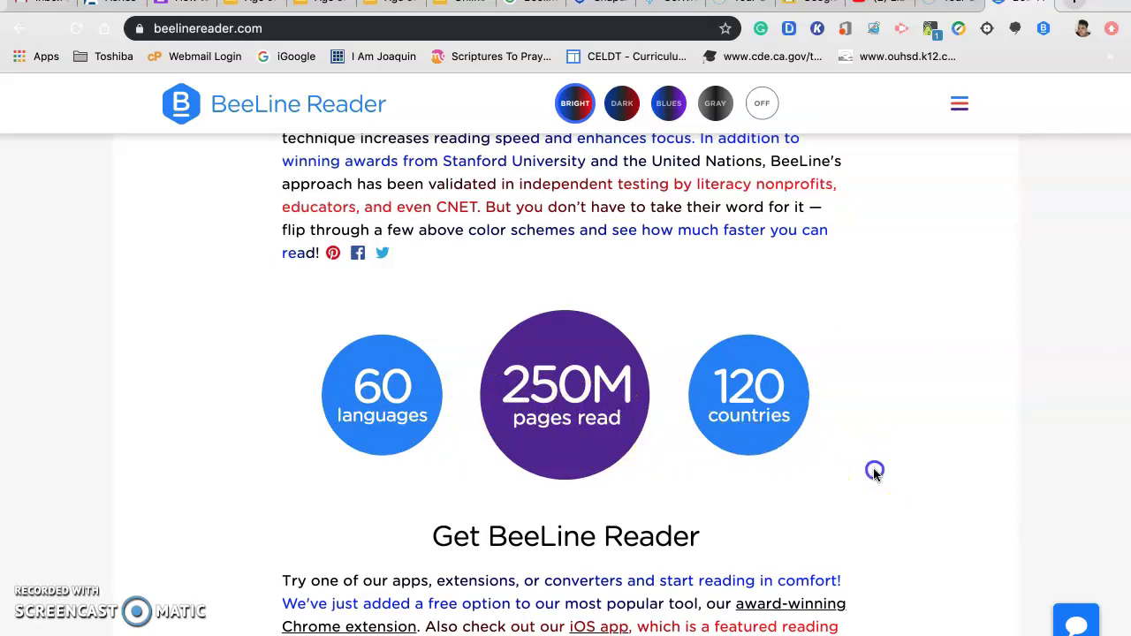
{"action": "scroll", "coordinate": [874, 475], "scroll_direction": "down", "scroll_amount": 3}
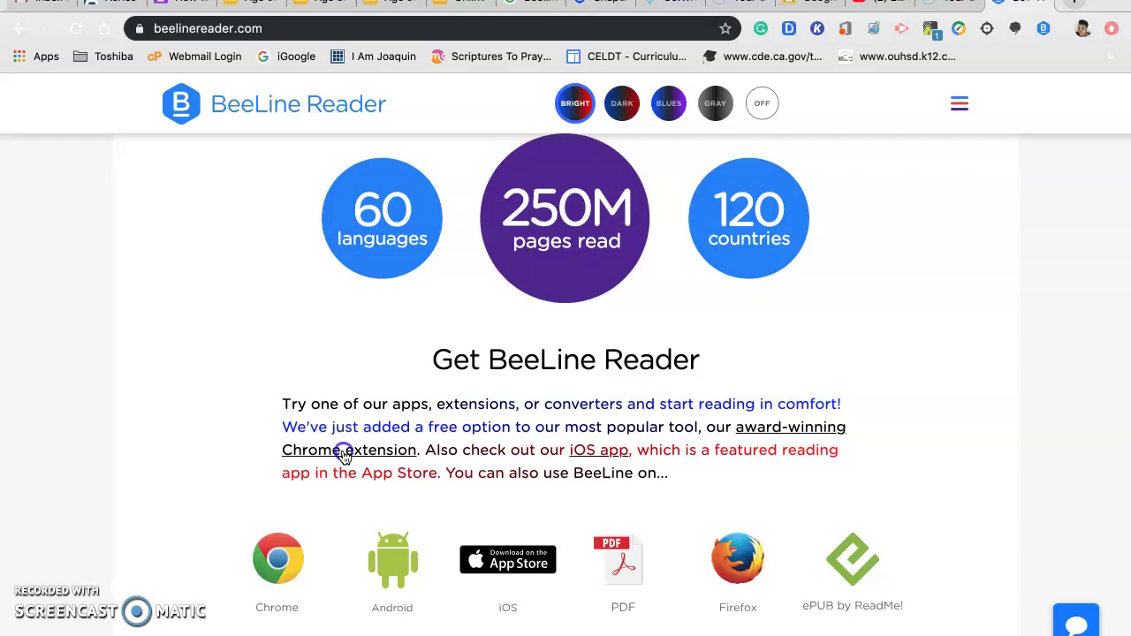
{"action": "left_click", "coordinate": [345, 453]}
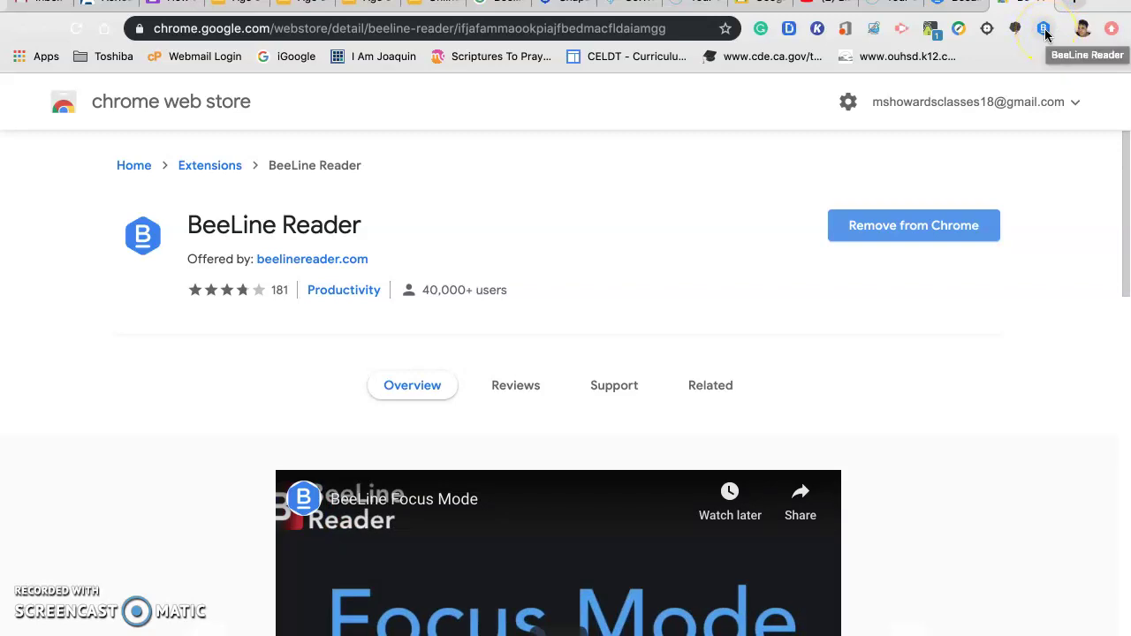
{"action": "left_click", "coordinate": [1046, 33]}
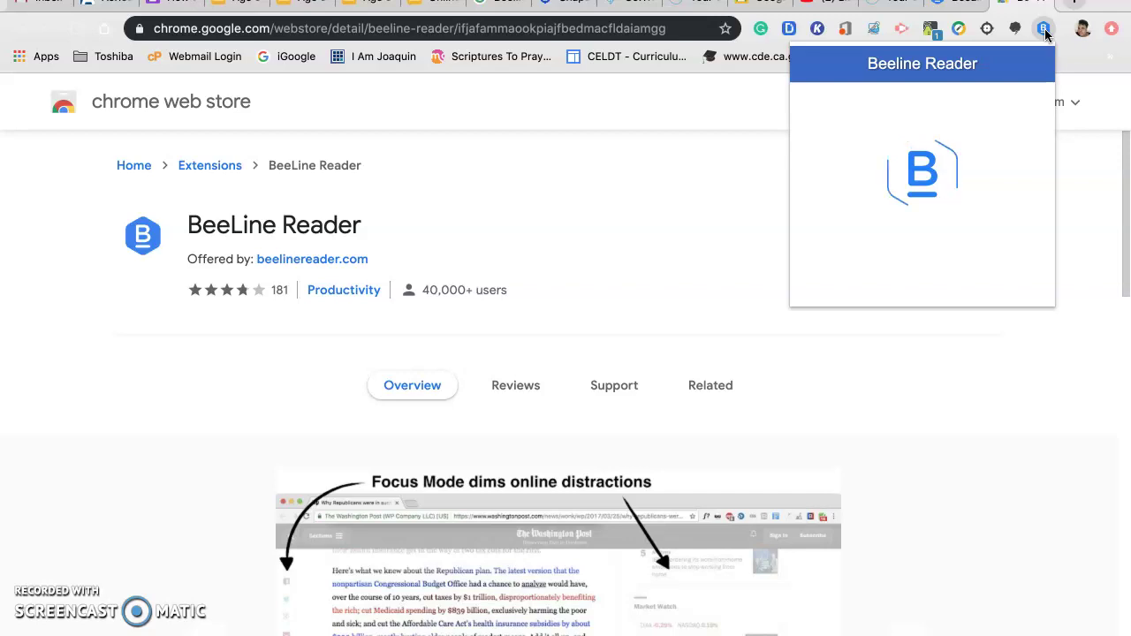
{"action": "left_click", "coordinate": [1029, 11]}
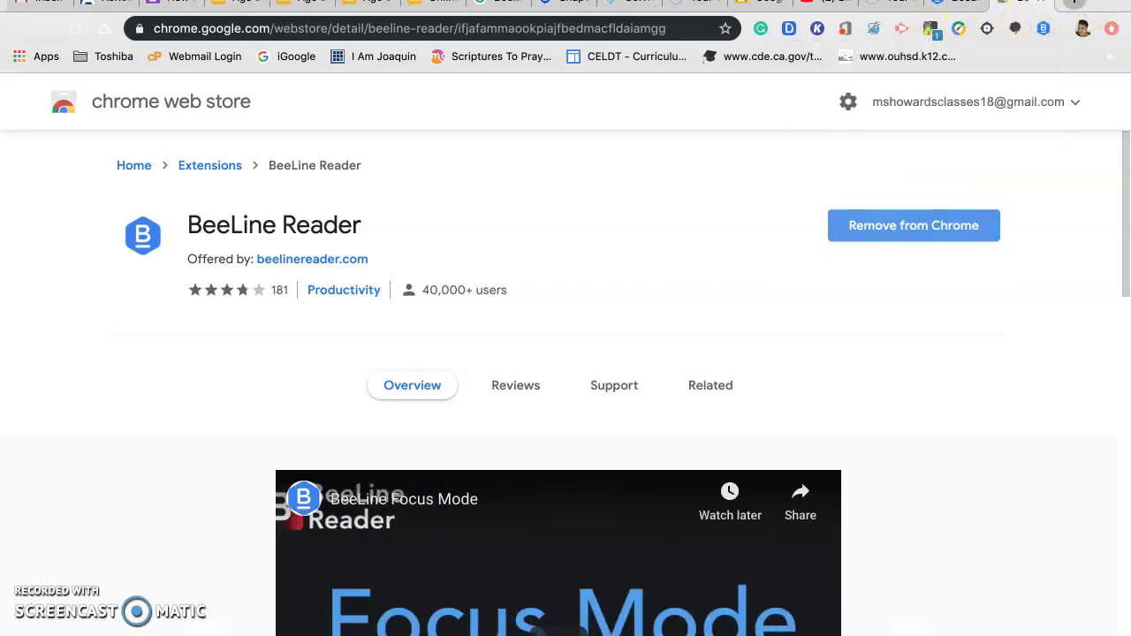
Step: Search Google for "New York Times" in a new tab and open the newspaper's homepage
{"action": "left_click", "coordinate": [1073, 3]}
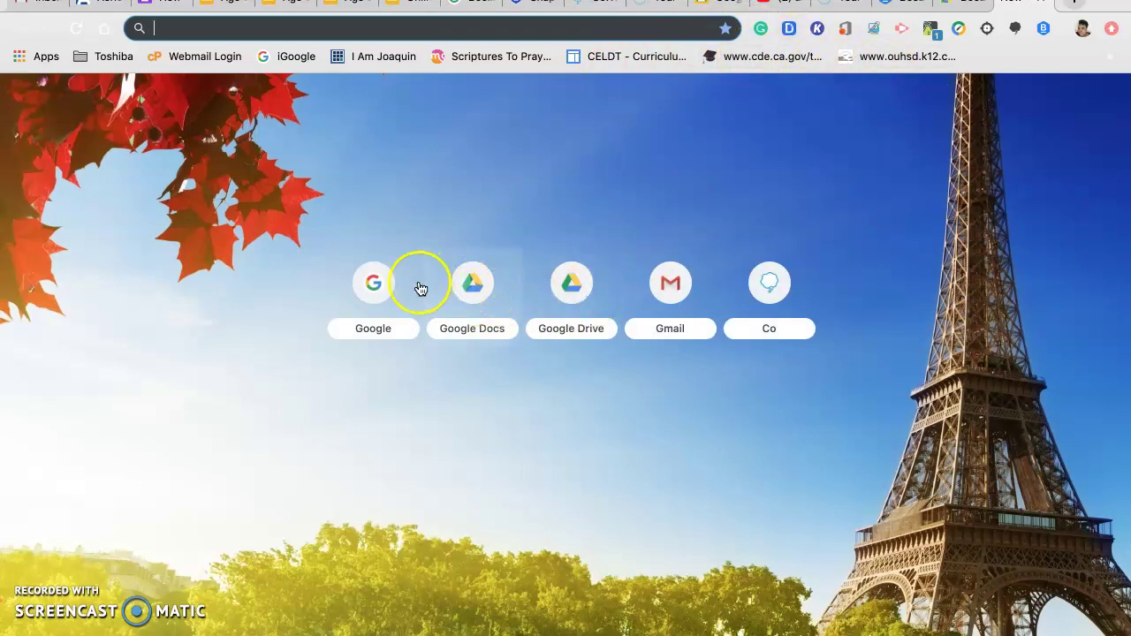
{"action": "left_click", "coordinate": [374, 283]}
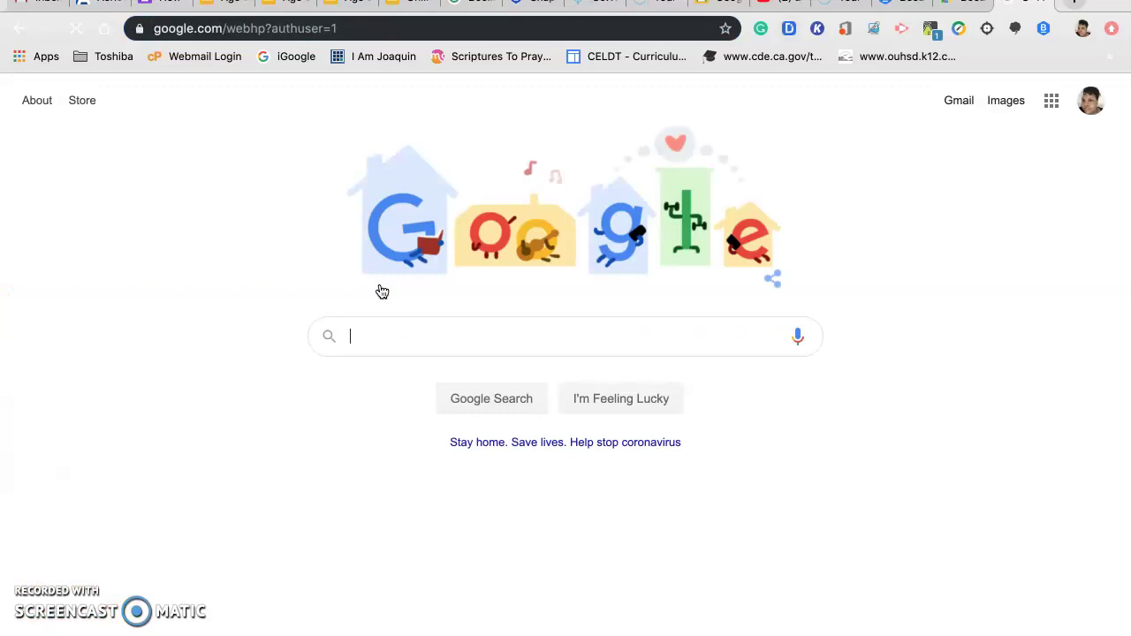
{"action": "left_click", "coordinate": [385, 321]}
{"action": "left_click", "coordinate": [370, 317]}
{"action": "type", "text": "N"}
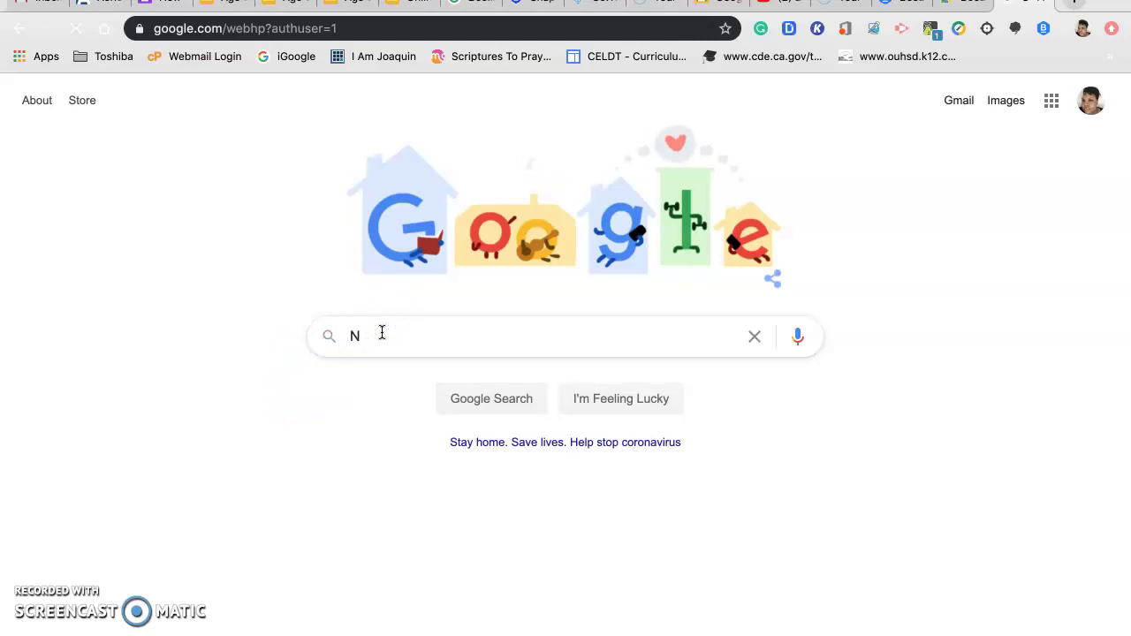
{"action": "type", "text": "ew York "}
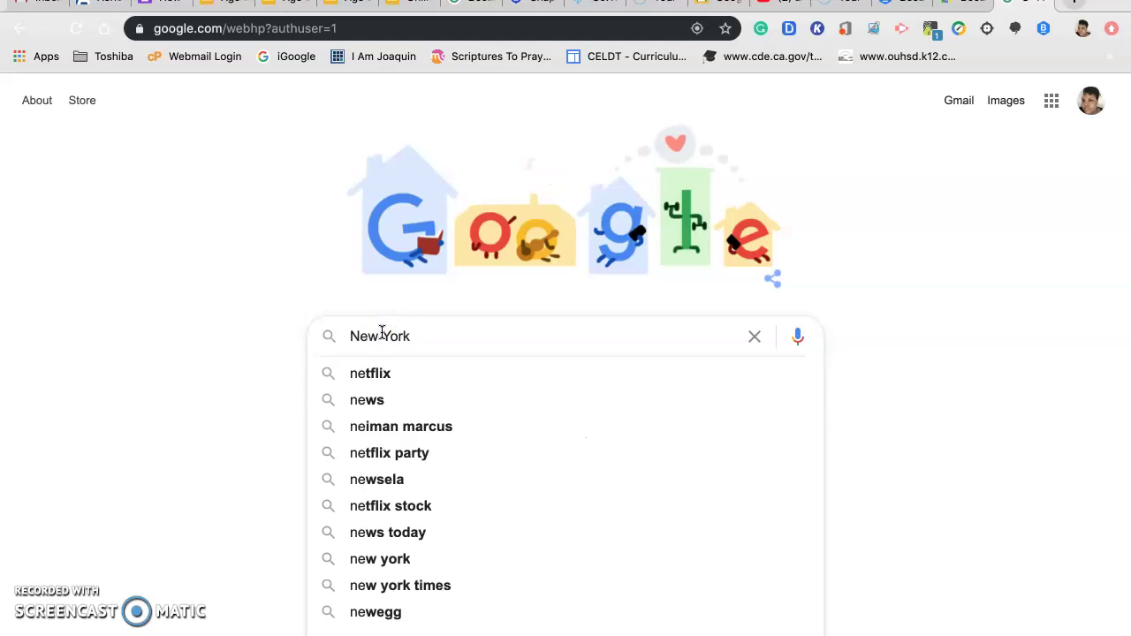
{"action": "type", "text": "Tim"}
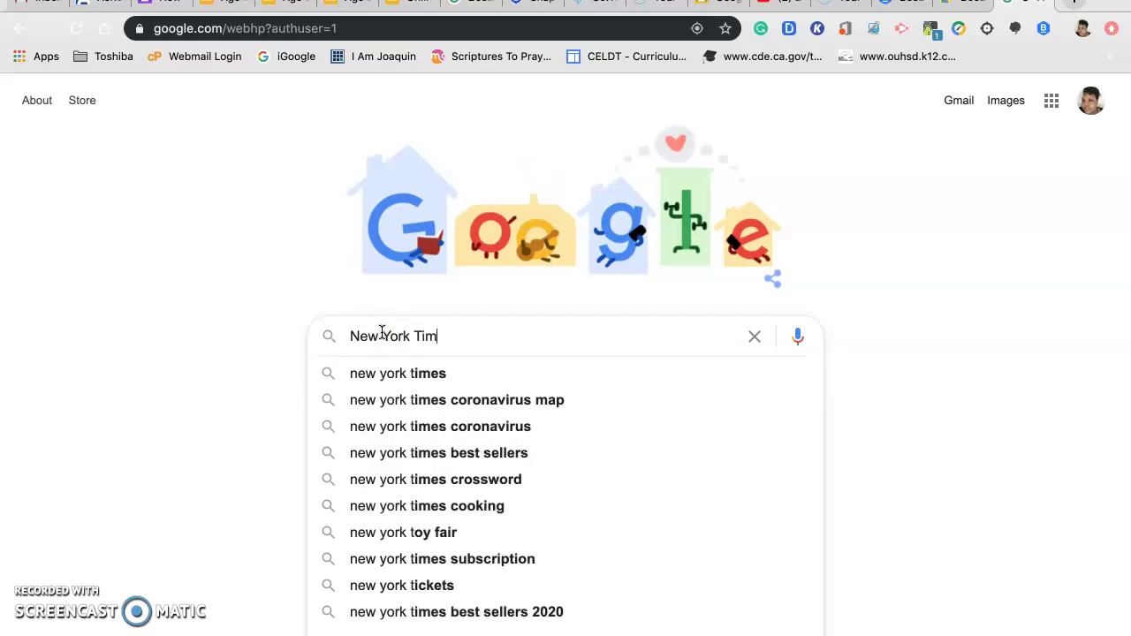
{"action": "type", "text": "es"}
{"action": "key", "text": "Return"}
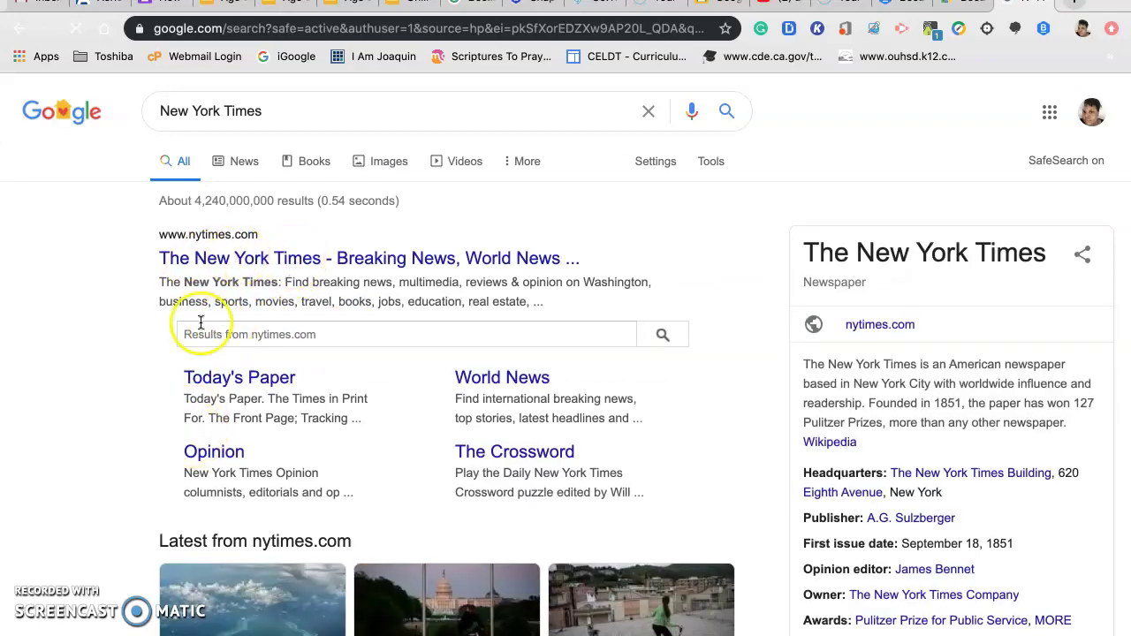
{"action": "left_click", "coordinate": [219, 262]}
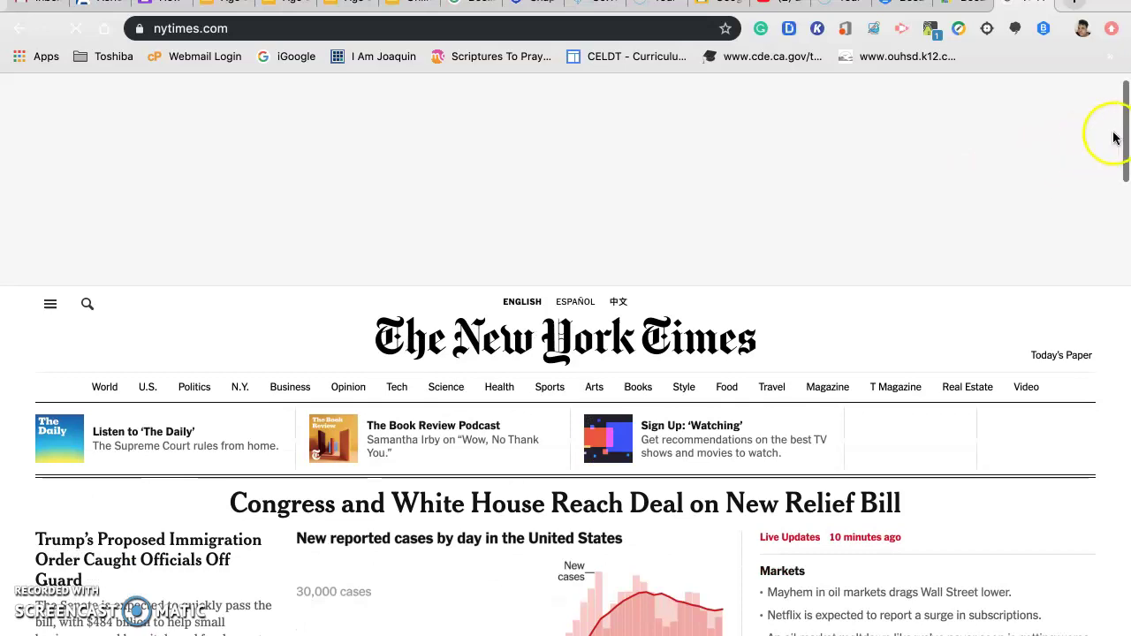
Step: Find the article "Climate Crash Course: How Do Scientists Know What They Know?" on the homepage and open it
{"action": "left_click", "coordinate": [1126, 171]}
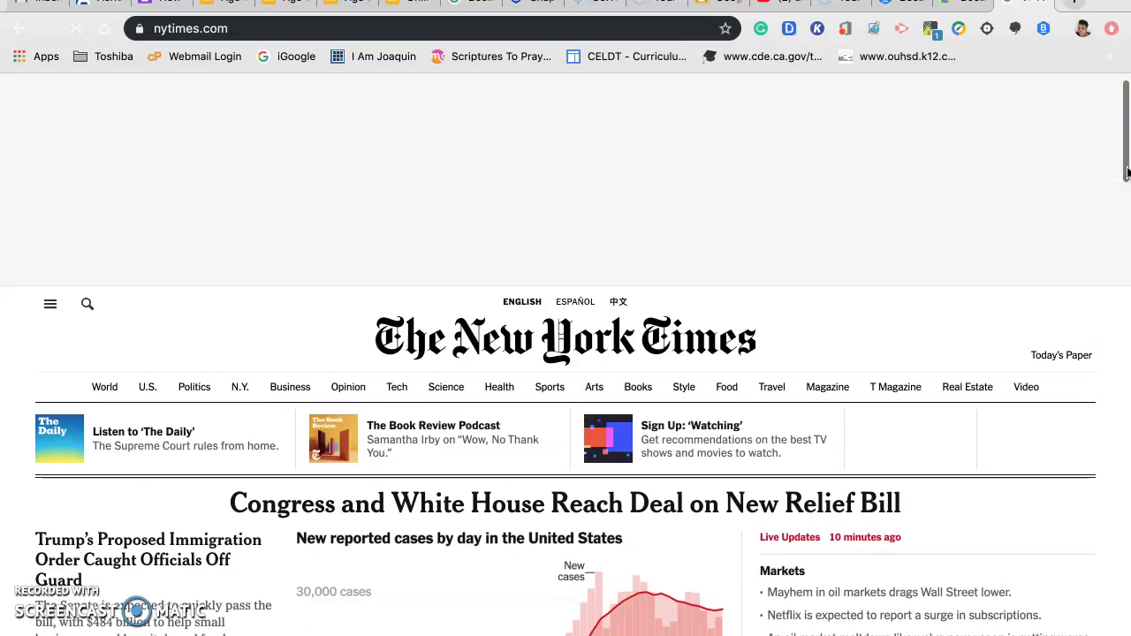
{"action": "scroll", "coordinate": [1127, 172], "scroll_direction": "down", "scroll_amount": 2}
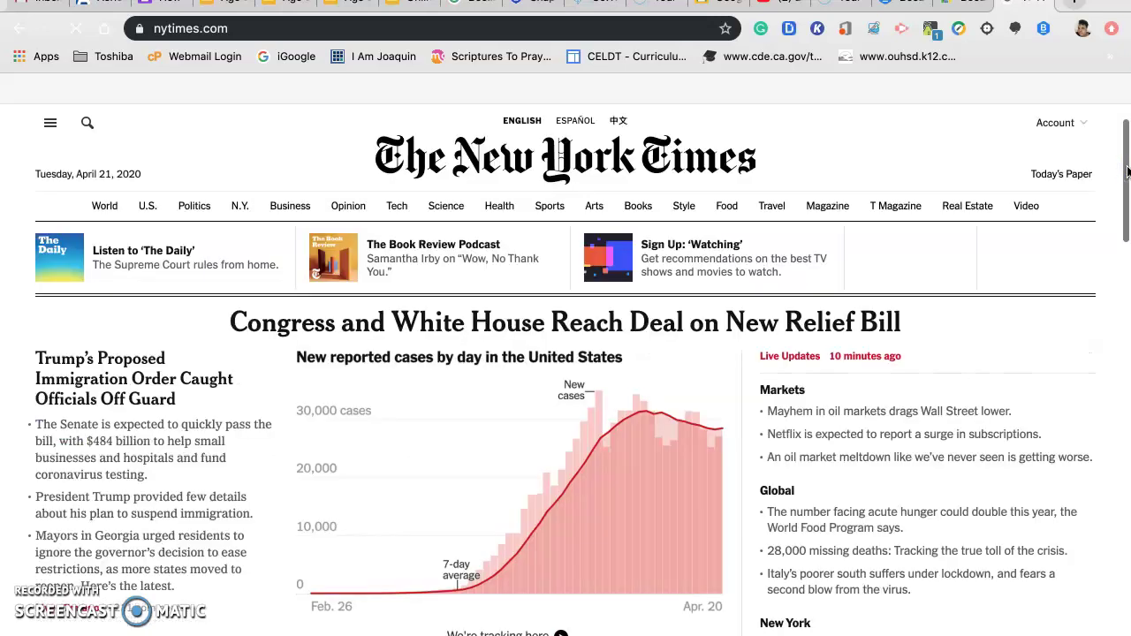
{"action": "left_click_drag", "start_coordinate": [1127, 172], "coordinate": [1127, 557]}
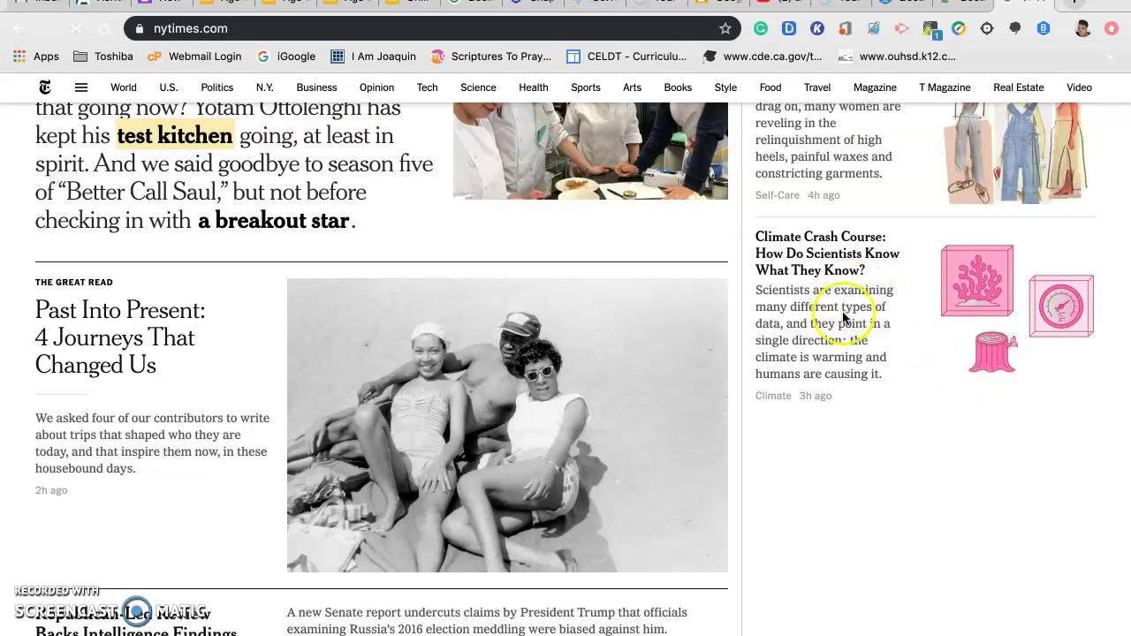
{"action": "left_click", "coordinate": [814, 250]}
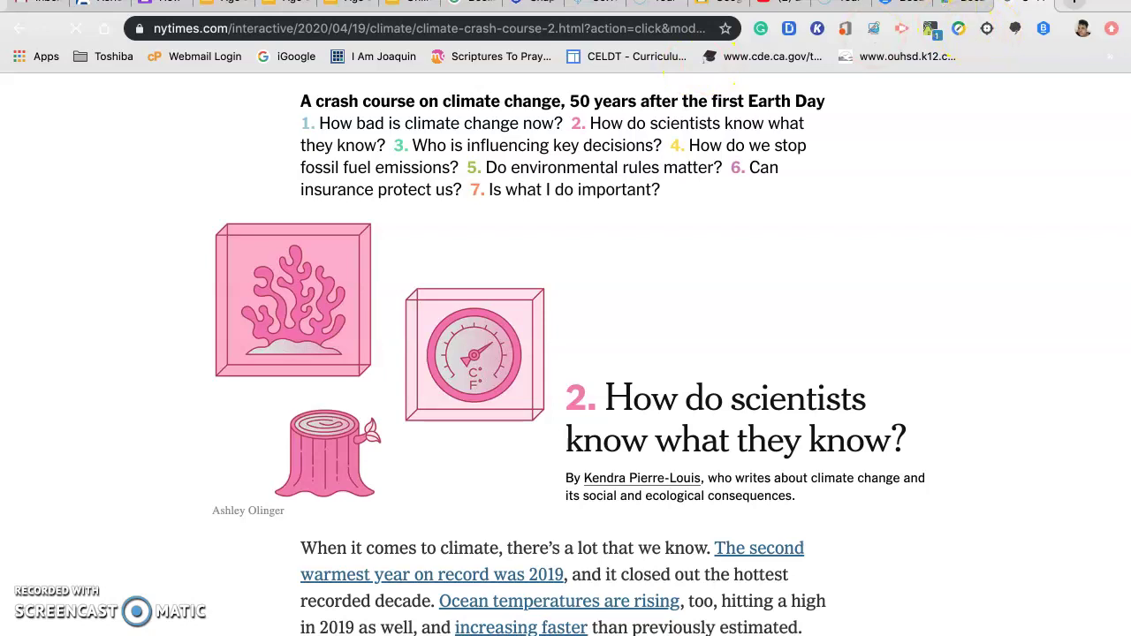
Step: Color the climate article's text with the BeeLine Reader extension, trying the Bright theme before choosing Blues
{"action": "left_click", "coordinate": [911, 3]}
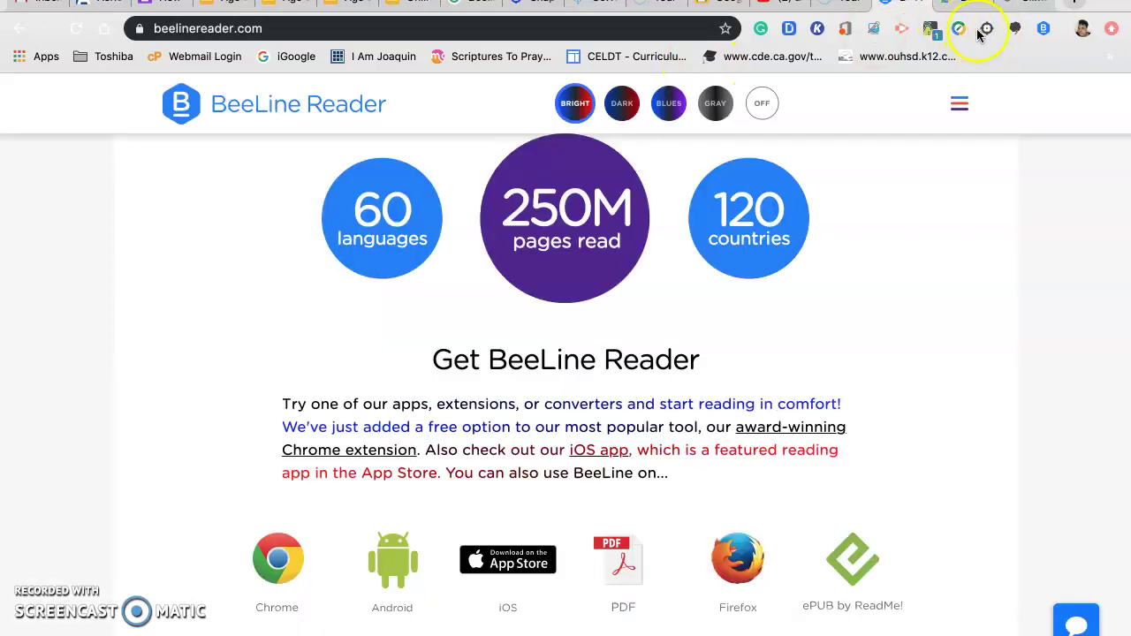
{"action": "left_click", "coordinate": [1045, 31]}
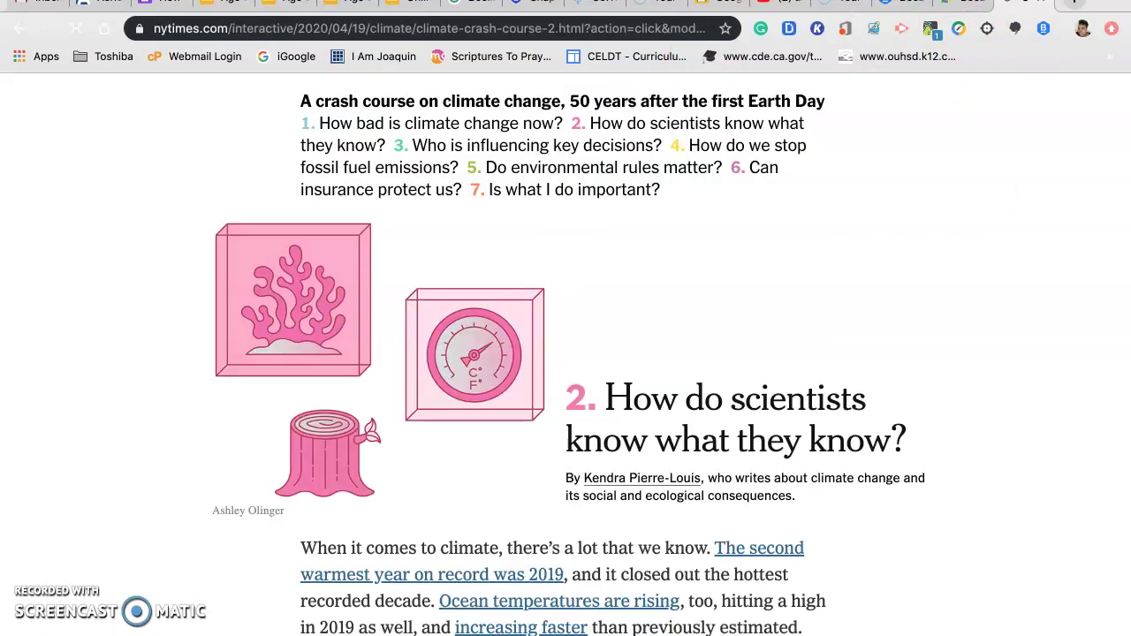
{"action": "left_click", "coordinate": [1044, 31]}
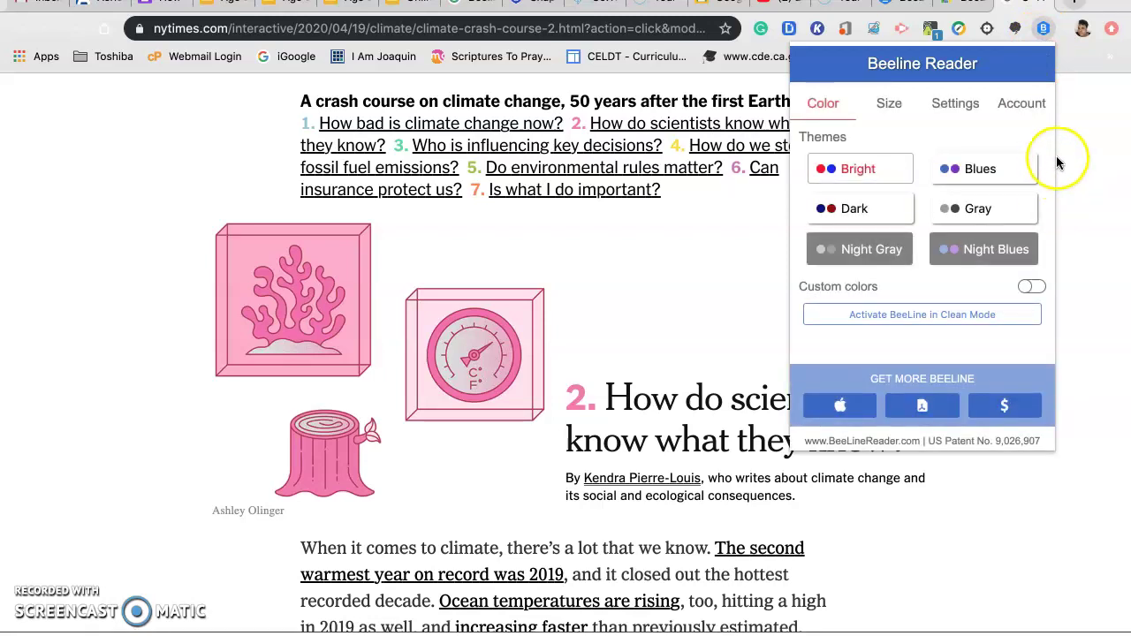
{"action": "left_click", "coordinate": [835, 168]}
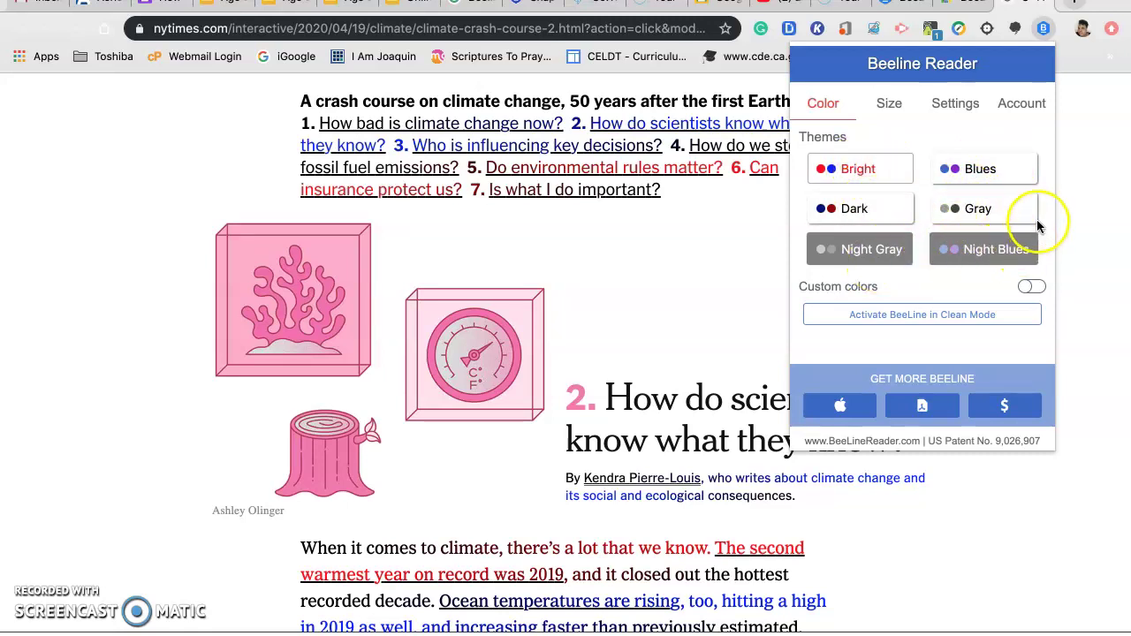
{"action": "left_click", "coordinate": [973, 173]}
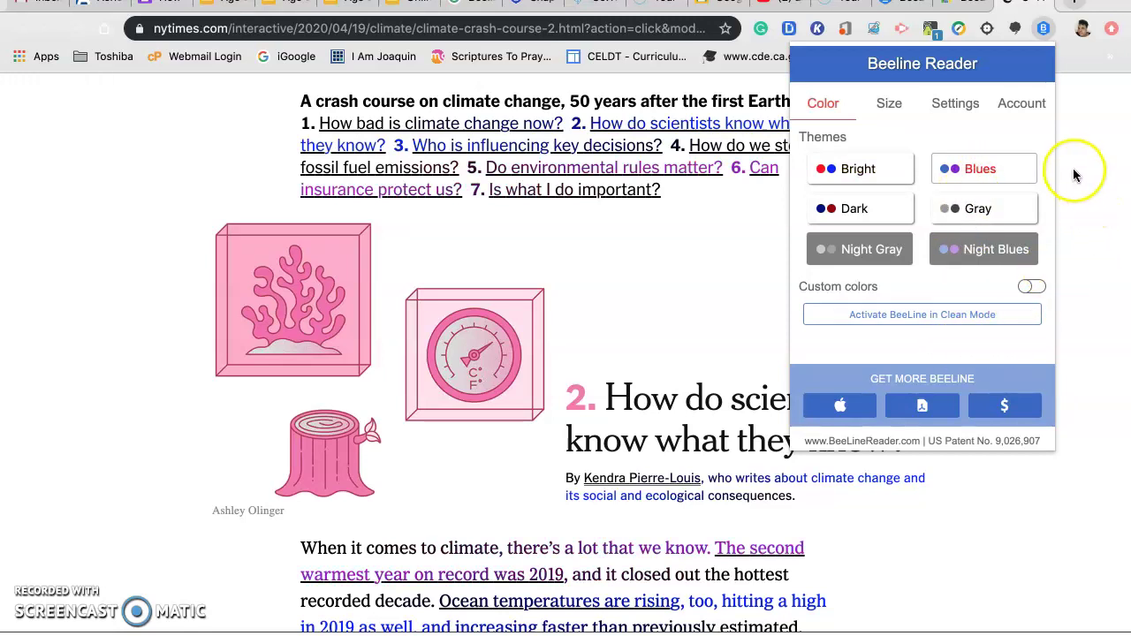
Step: Review the extension's Size, Settings and Account options, toggling Hide overlay notifications on and back off
{"action": "left_click", "coordinate": [893, 106]}
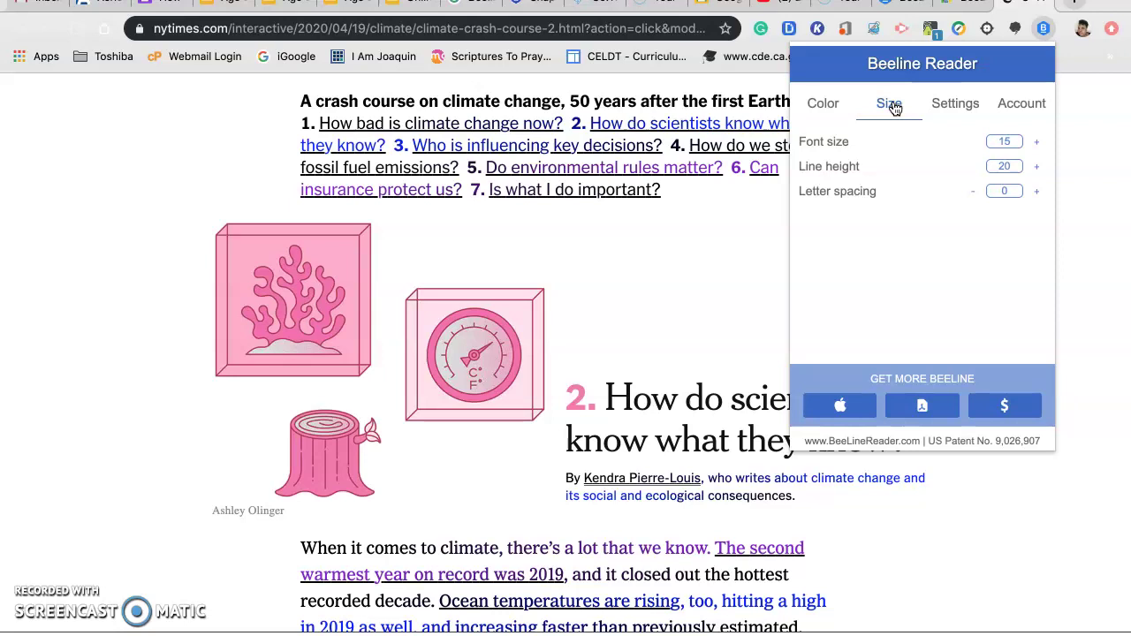
{"action": "left_click", "coordinate": [959, 106]}
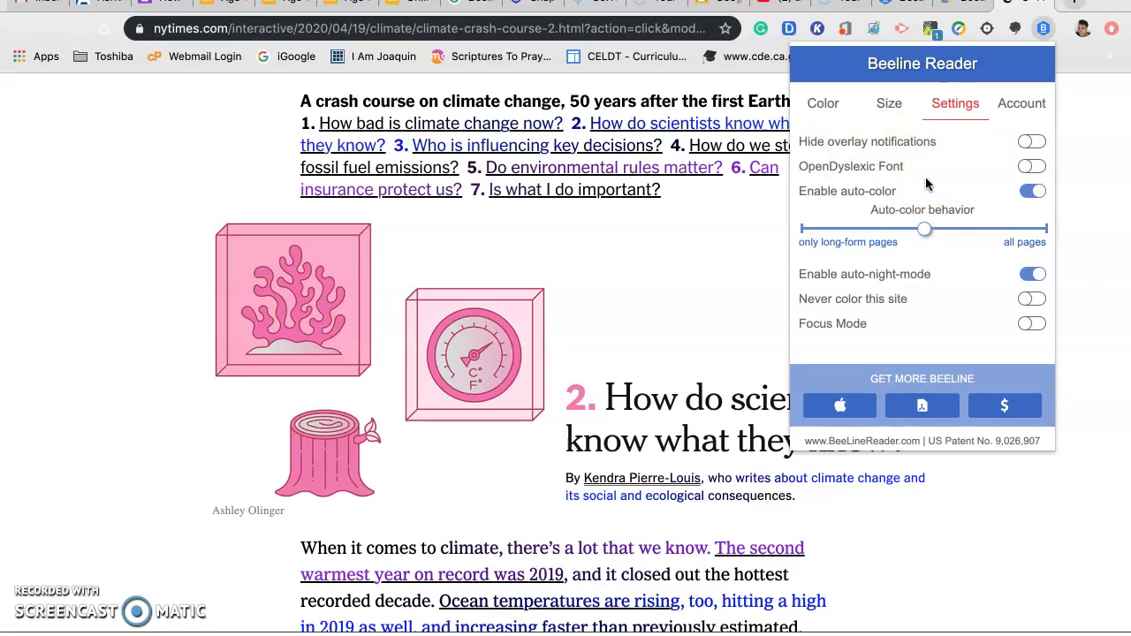
{"action": "left_click", "coordinate": [1031, 143]}
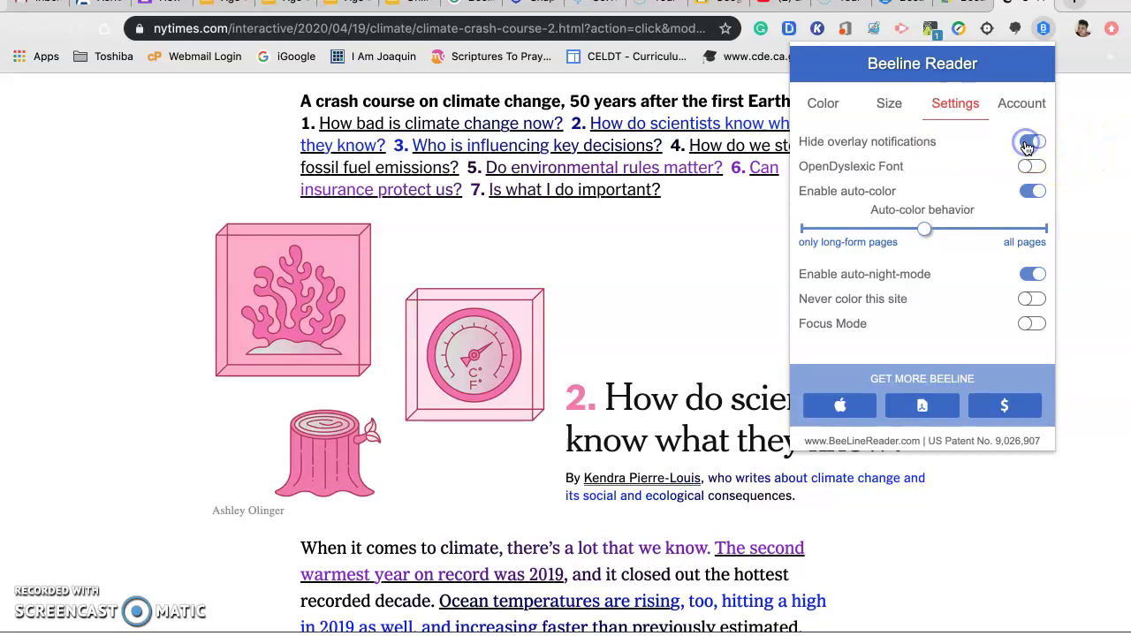
{"action": "left_click", "coordinate": [1034, 143]}
{"action": "left_click", "coordinate": [1024, 105]}
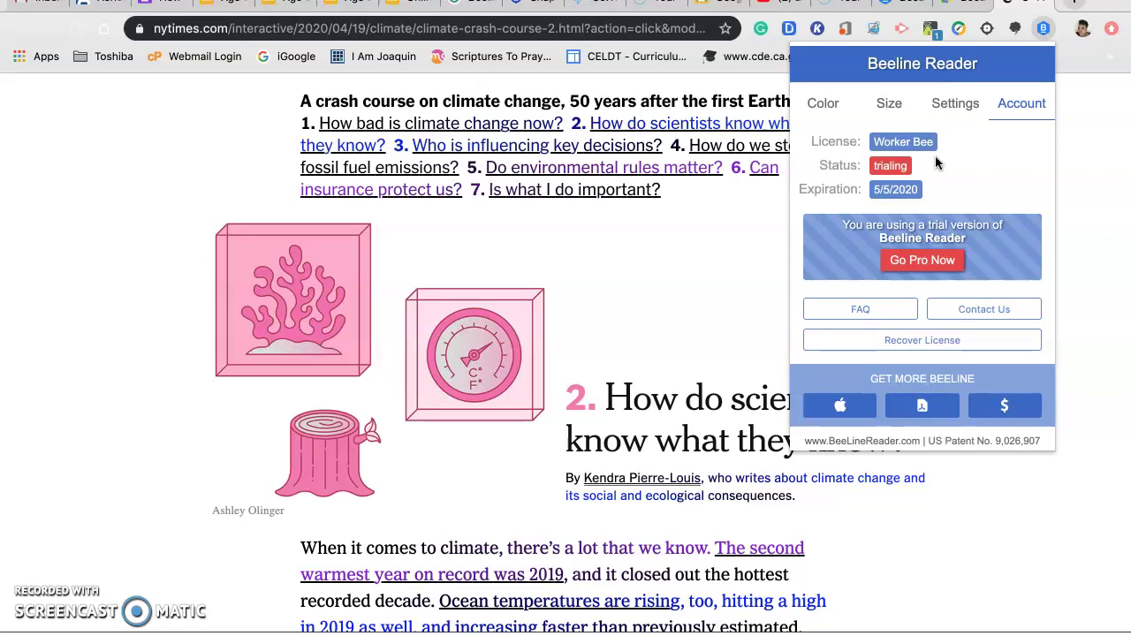
Step: Close the extension popup and look through the article's body text in the Blues theme
{"action": "left_click", "coordinate": [705, 281]}
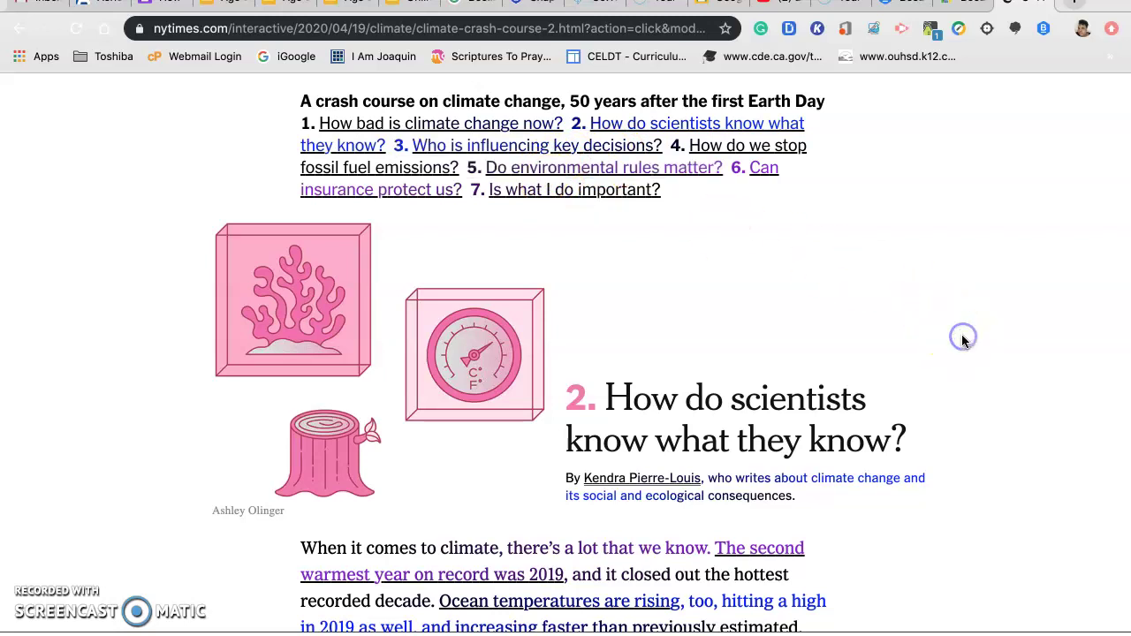
{"action": "scroll", "coordinate": [962, 341], "scroll_direction": "down", "scroll_amount": 3}
{"action": "scroll", "coordinate": [964, 341], "scroll_direction": "down", "scroll_amount": 6}
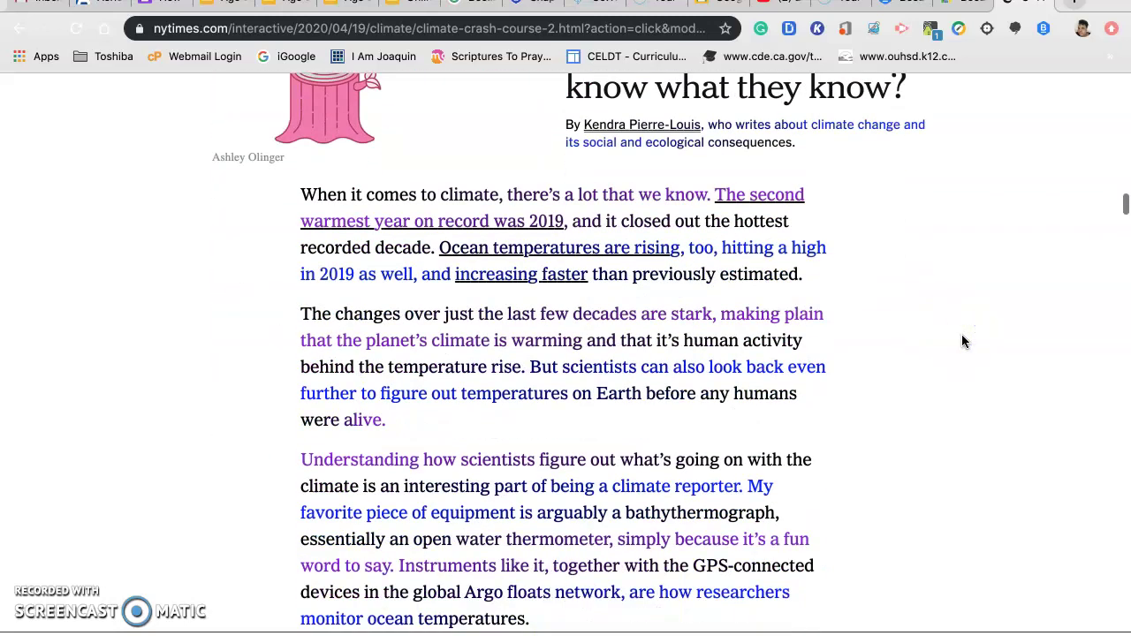
Step: Examine the line coloring across the section "How do scientists know what they know?" and back up through "How bad is climate change now?" to the article's title
{"action": "scroll", "coordinate": [964, 342], "scroll_direction": "down", "scroll_amount": 5}
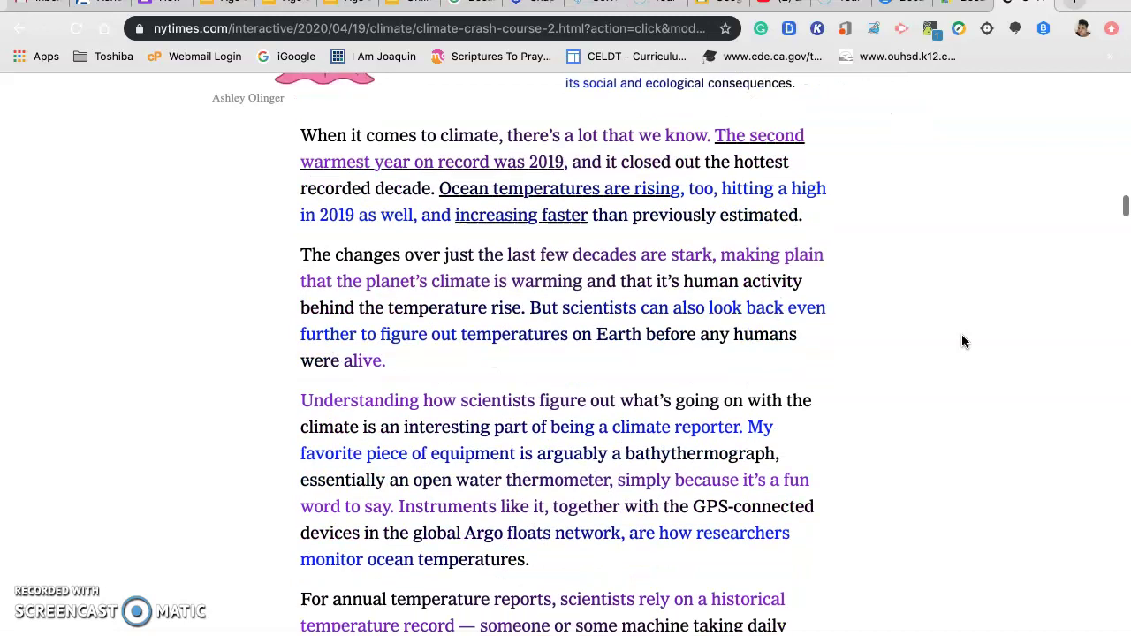
{"action": "scroll", "coordinate": [963, 342], "scroll_direction": "down", "scroll_amount": 7}
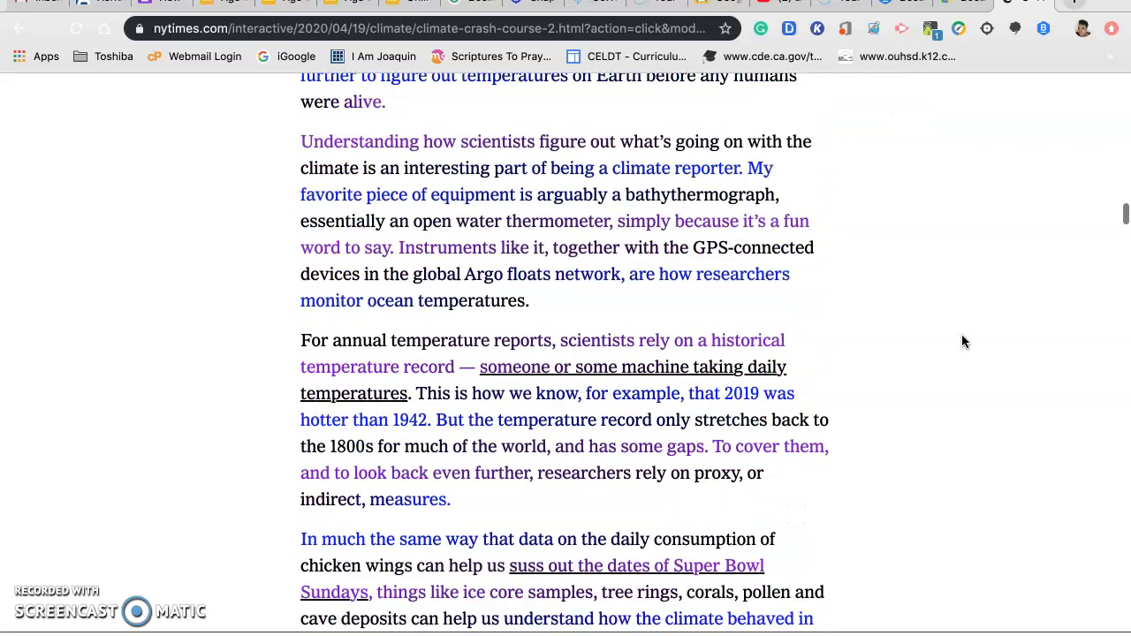
{"action": "scroll", "coordinate": [964, 342], "scroll_direction": "down", "scroll_amount": 5}
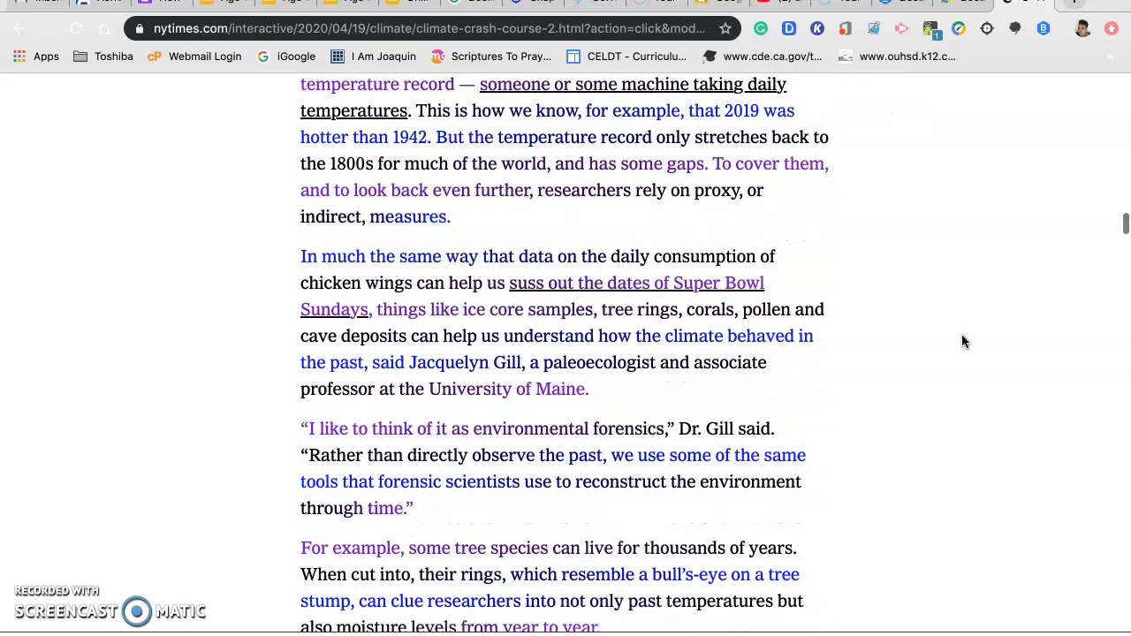
{"action": "scroll", "coordinate": [964, 342], "scroll_direction": "down", "scroll_amount": 3}
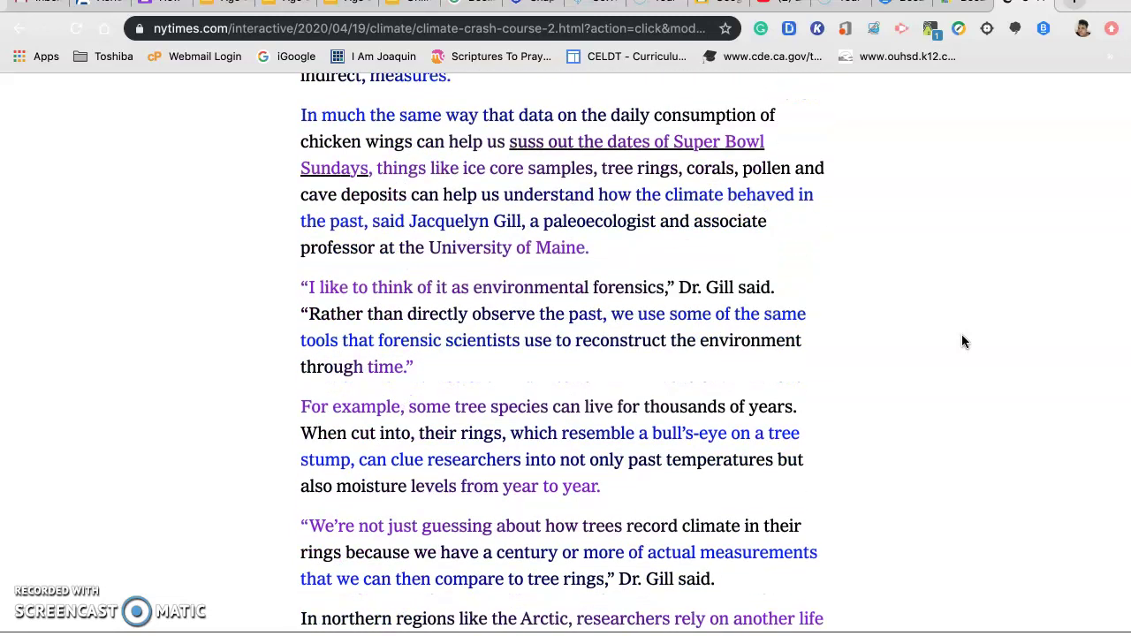
{"action": "scroll", "coordinate": [963, 342], "scroll_direction": "up", "scroll_amount": 4}
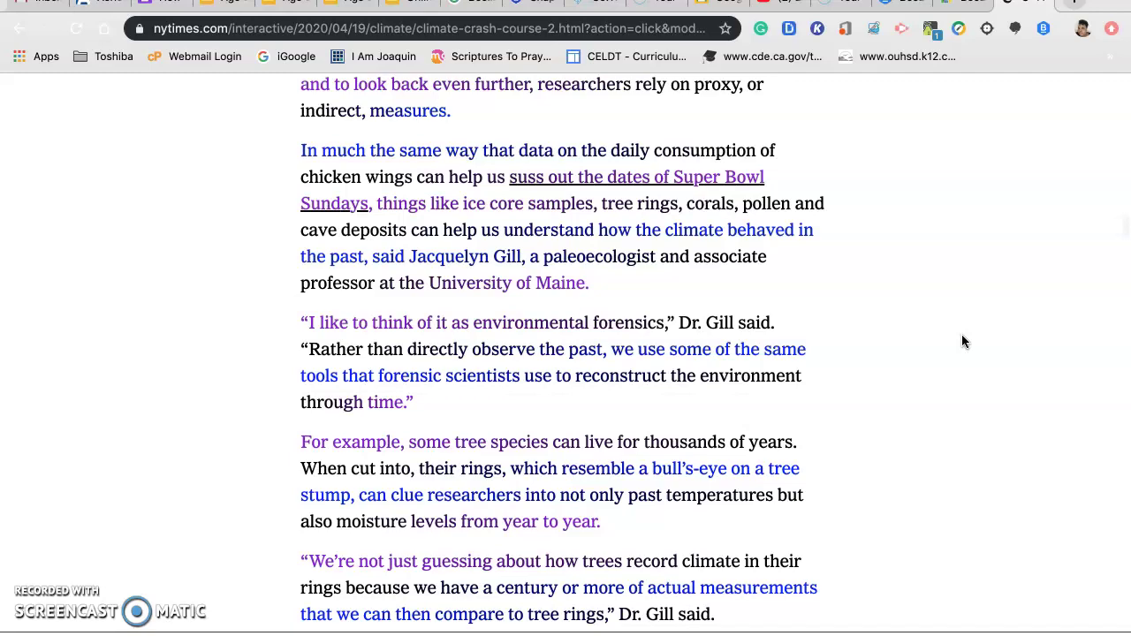
{"action": "scroll", "coordinate": [963, 342], "scroll_direction": "up", "scroll_amount": 15}
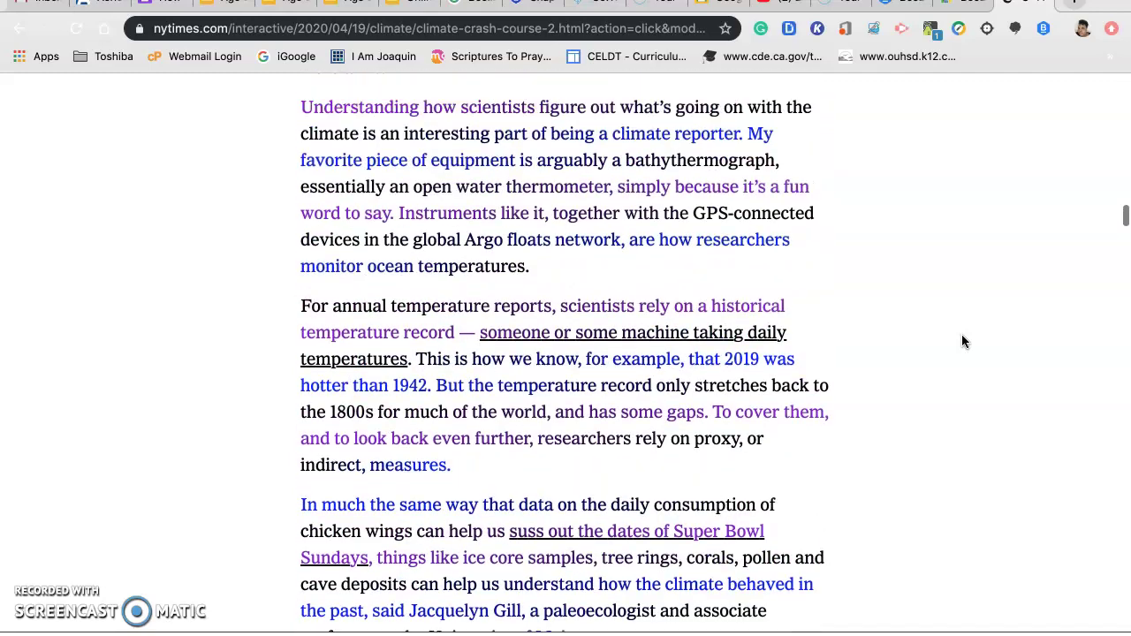
{"action": "scroll", "coordinate": [963, 342], "scroll_direction": "up", "scroll_amount": 15}
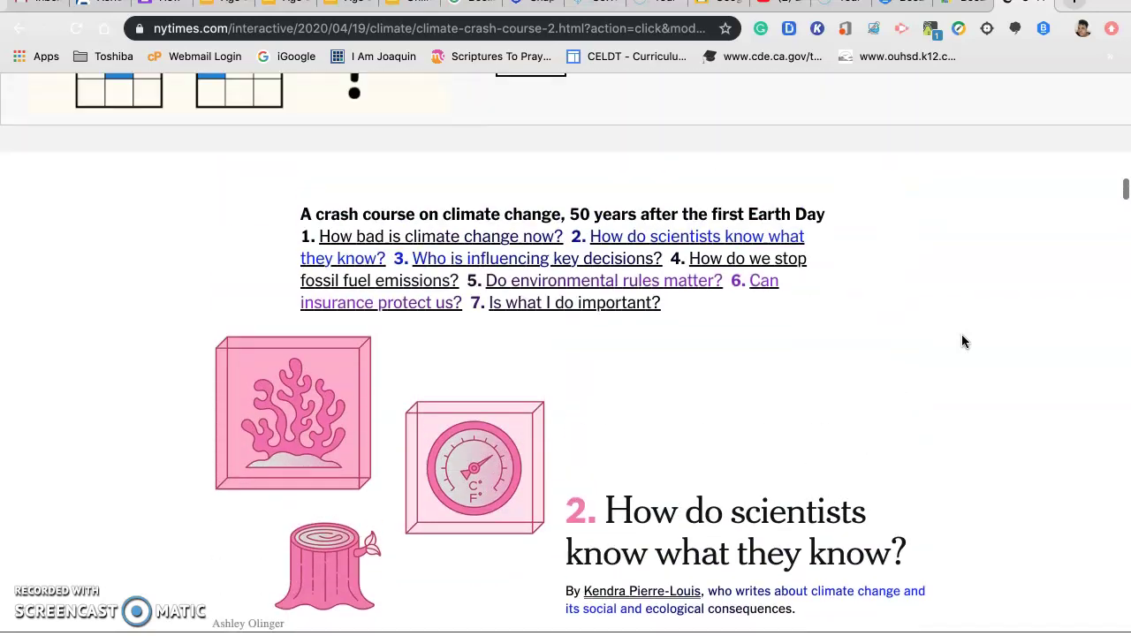
{"action": "scroll", "coordinate": [964, 342], "scroll_direction": "up", "scroll_amount": 15}
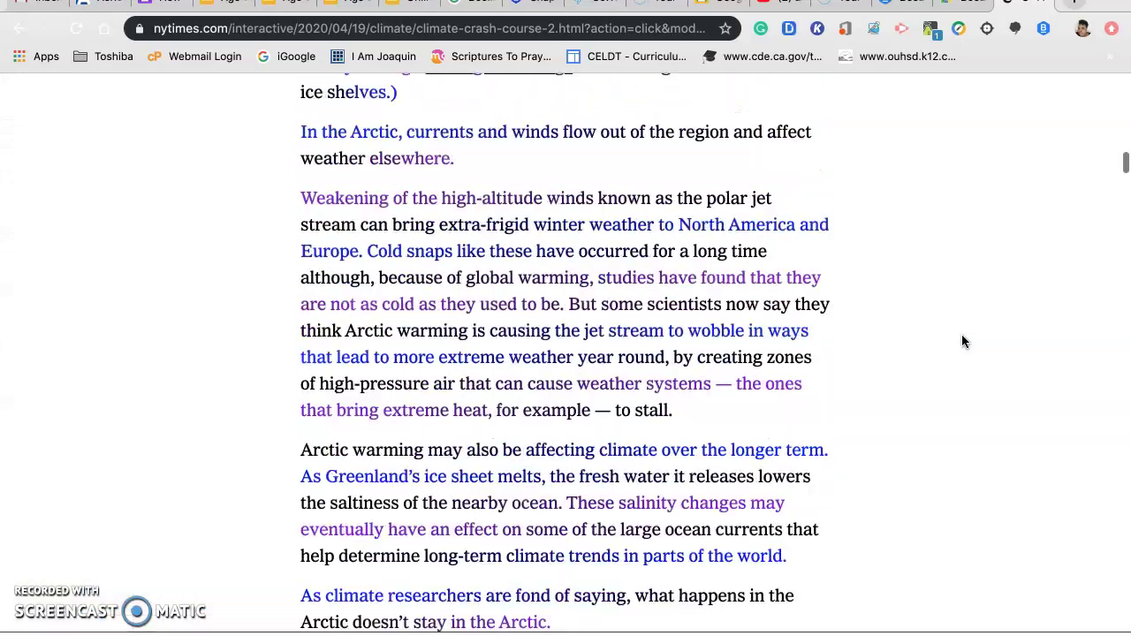
{"action": "scroll", "coordinate": [963, 342], "scroll_direction": "up", "scroll_amount": 12}
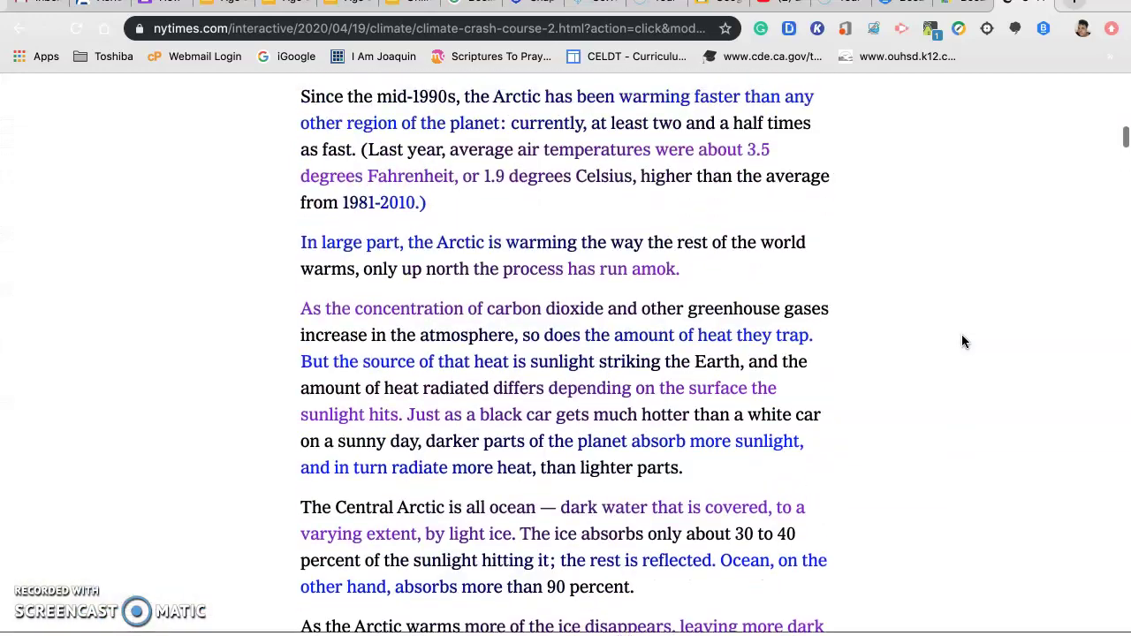
{"action": "scroll", "coordinate": [964, 342], "scroll_direction": "up", "scroll_amount": 13}
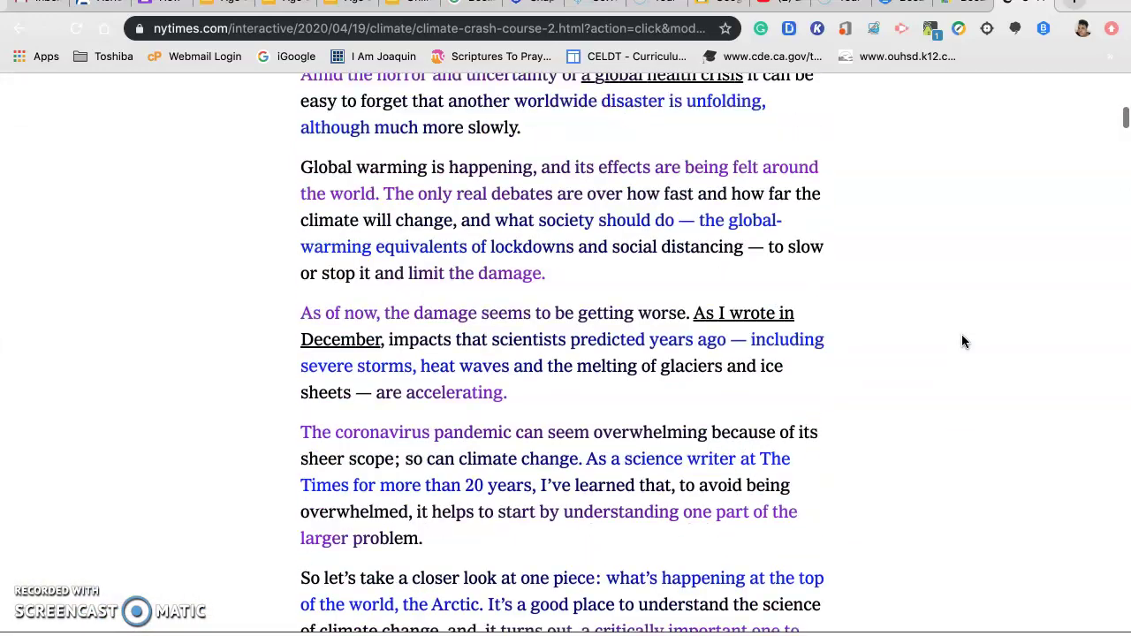
{"action": "scroll", "coordinate": [963, 342], "scroll_direction": "up", "scroll_amount": 2}
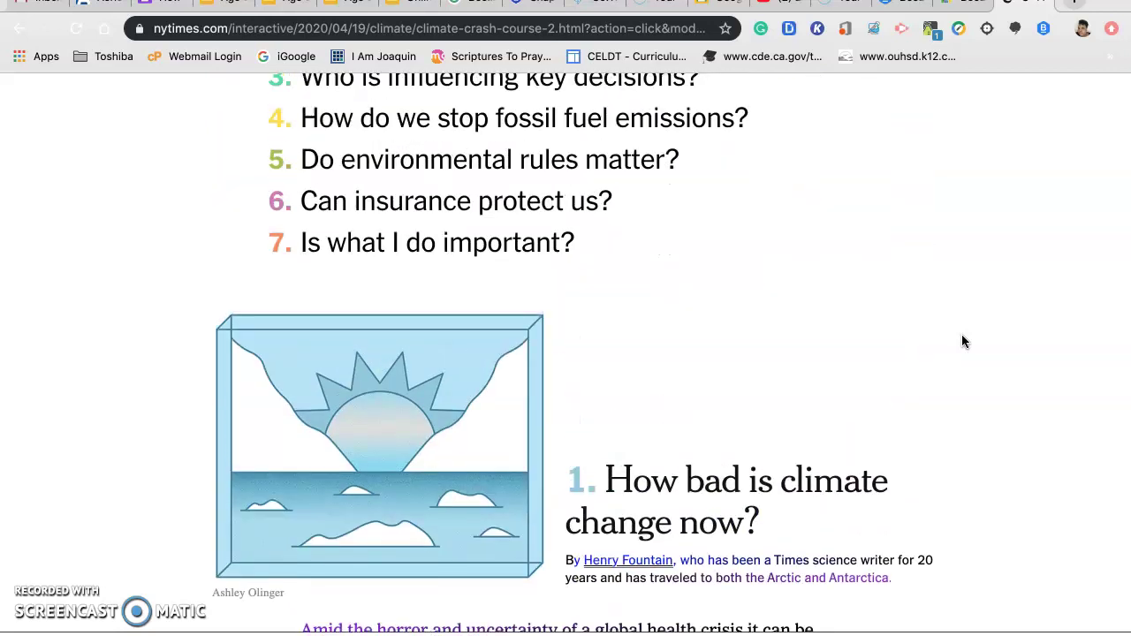
{"action": "scroll", "coordinate": [964, 342], "scroll_direction": "up", "scroll_amount": 8}
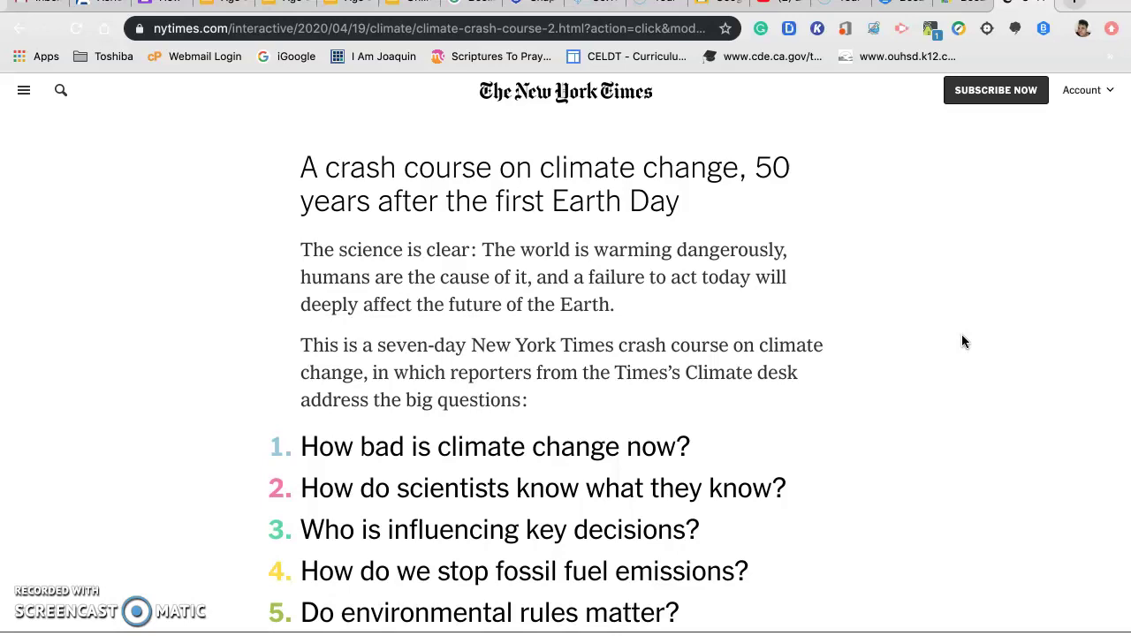
Step: Take the browser window with the climate article out of full-screen view
{"action": "left_click", "coordinate": [964, 342]}
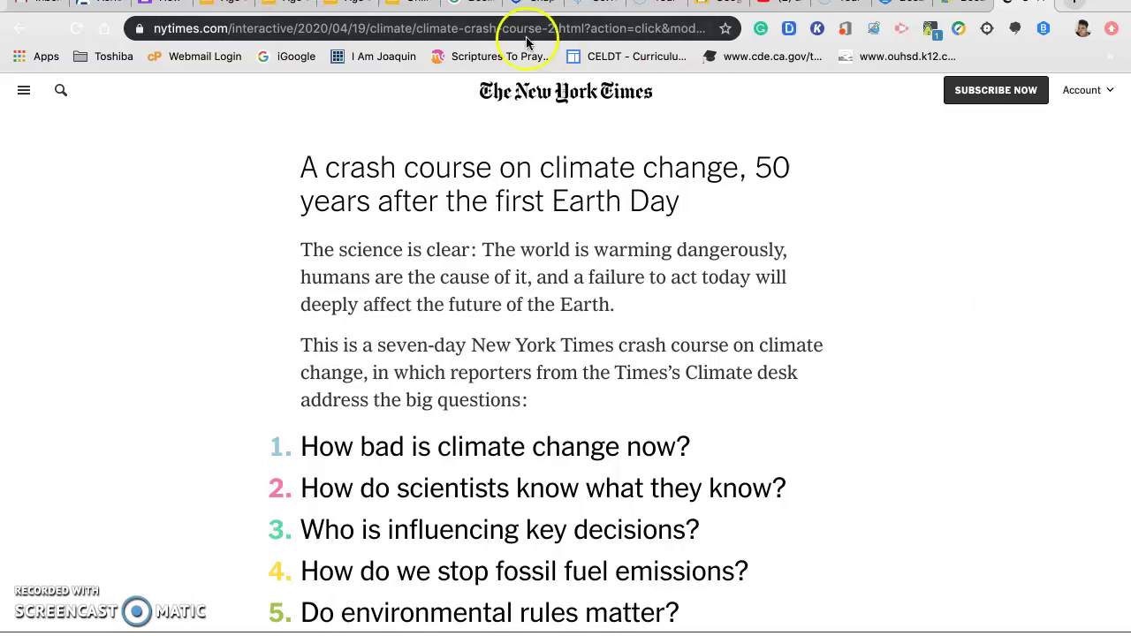
{"action": "key", "text": "ctrl+super+f"}
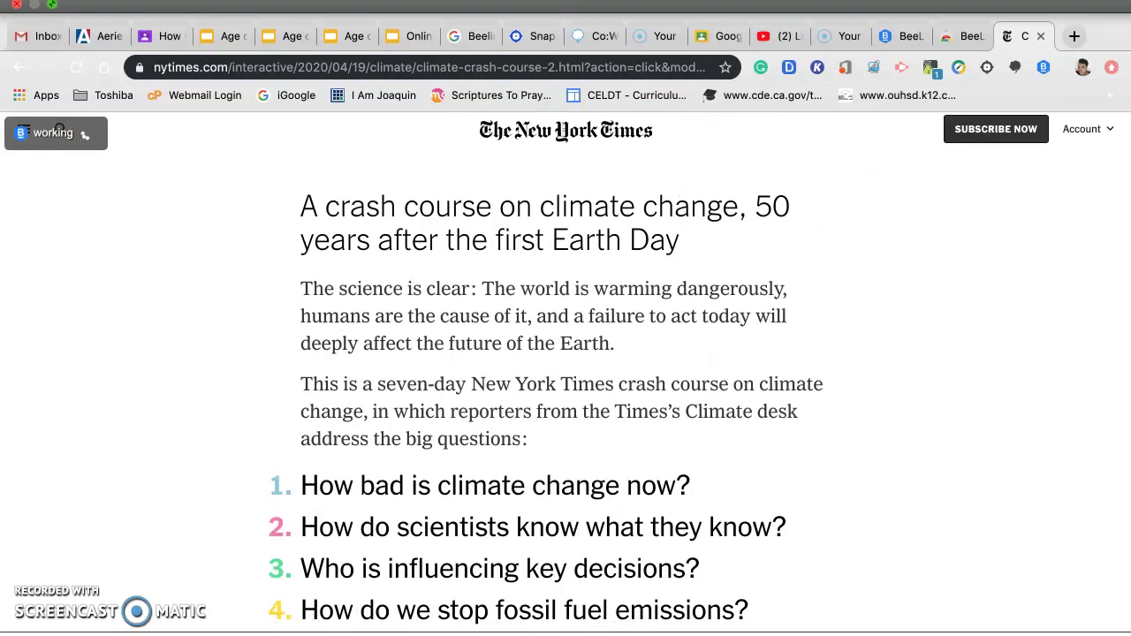